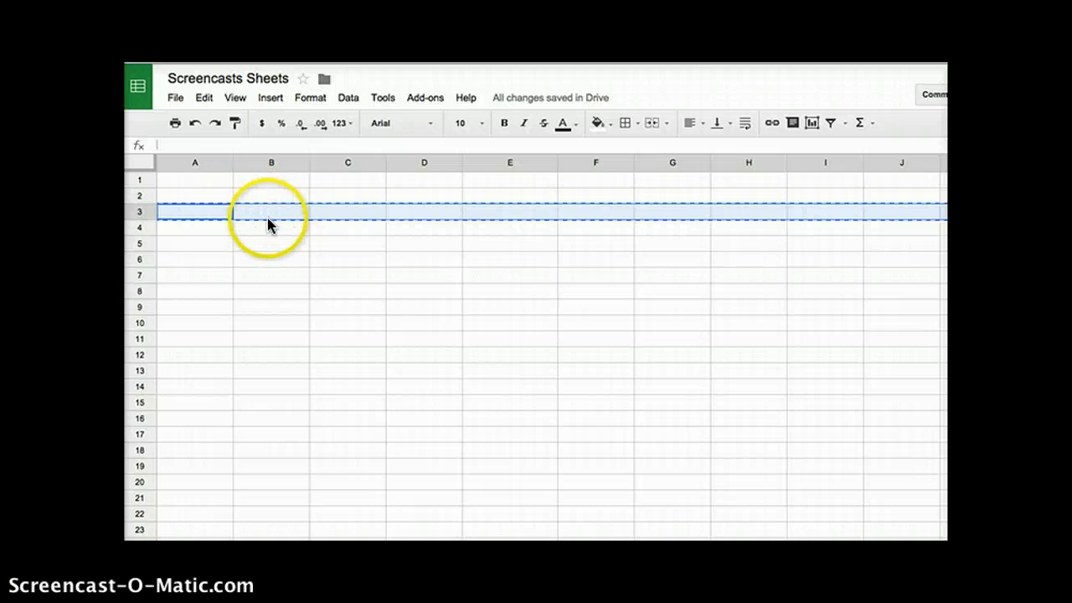
Enter the column heading "Materials" in cell B3
{"action": "left_click", "coordinate": [268, 216]}
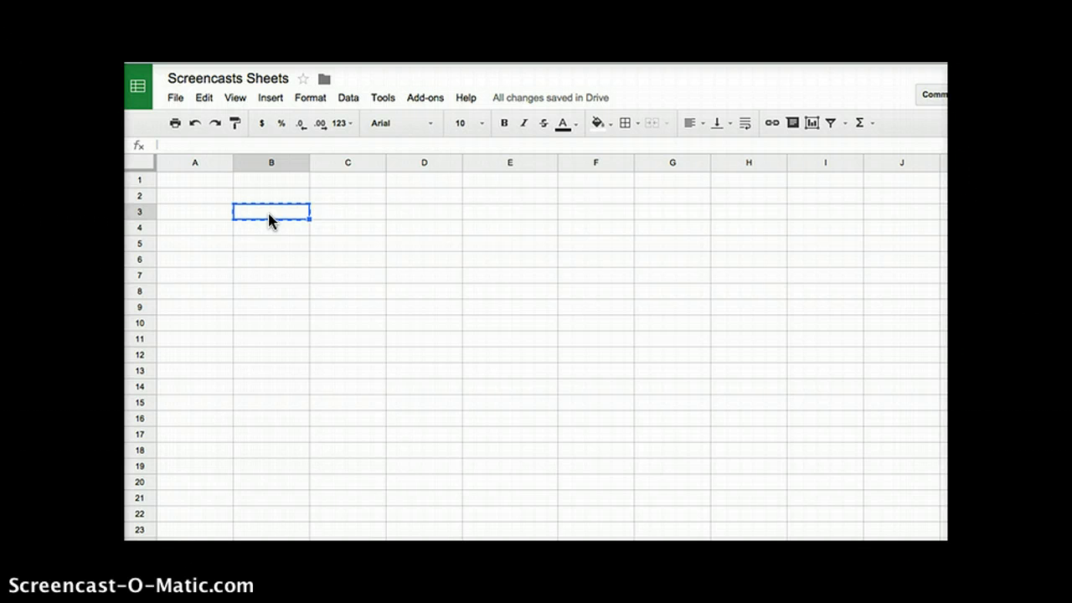
{"action": "left_click", "coordinate": [284, 216]}
{"action": "double_click", "coordinate": [270, 215]}
{"action": "type", "text": "Materials"}
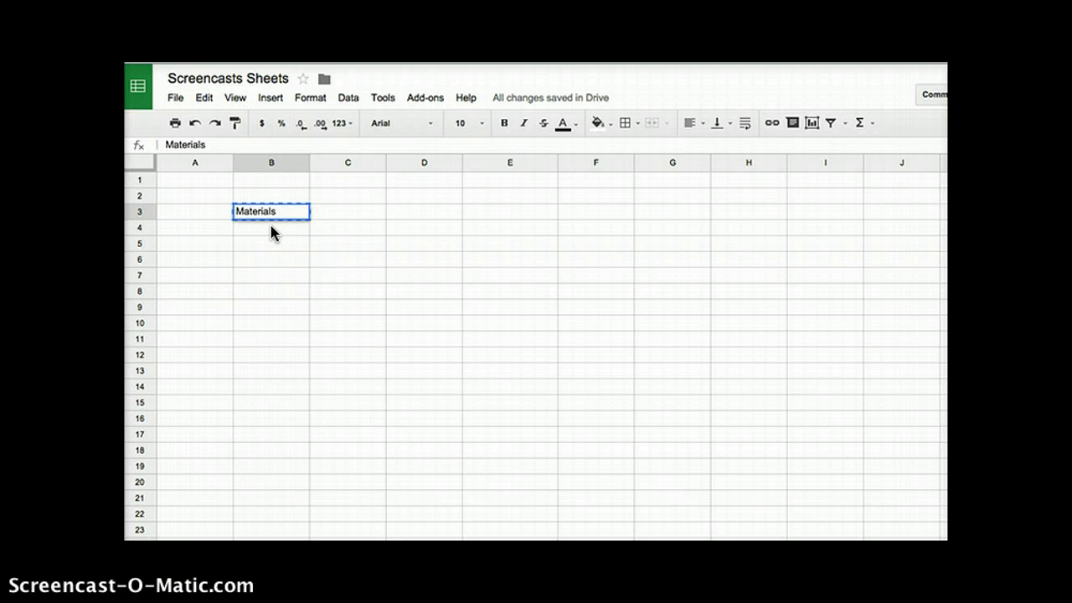
List the materials Marble, Wood, Tile and Concrete in cells B4 to B7 under the heading
{"action": "double_click", "coordinate": [269, 226]}
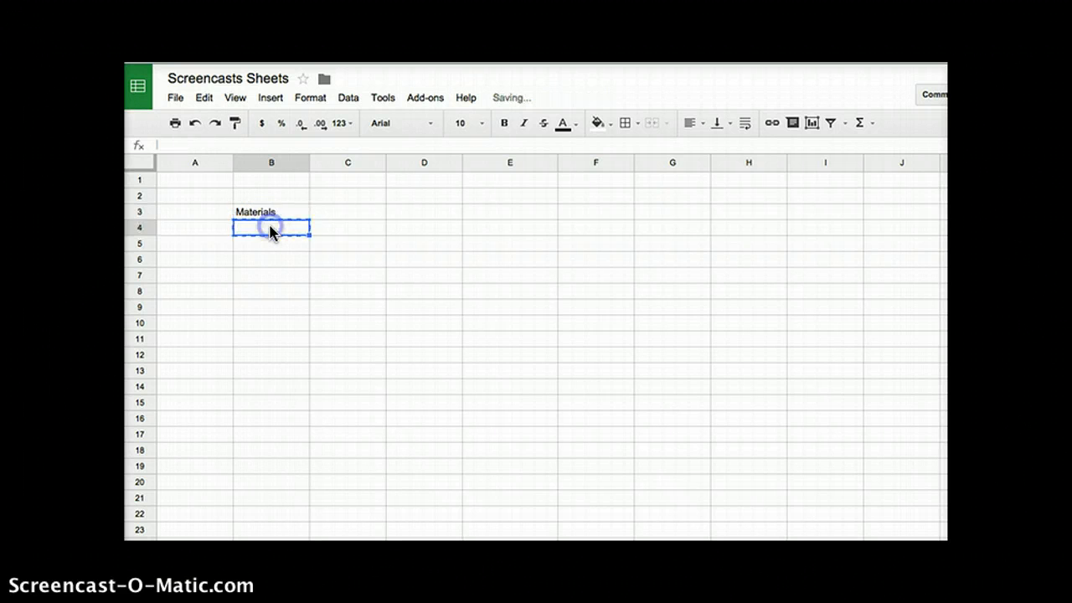
{"action": "type", "text": "Marble"}
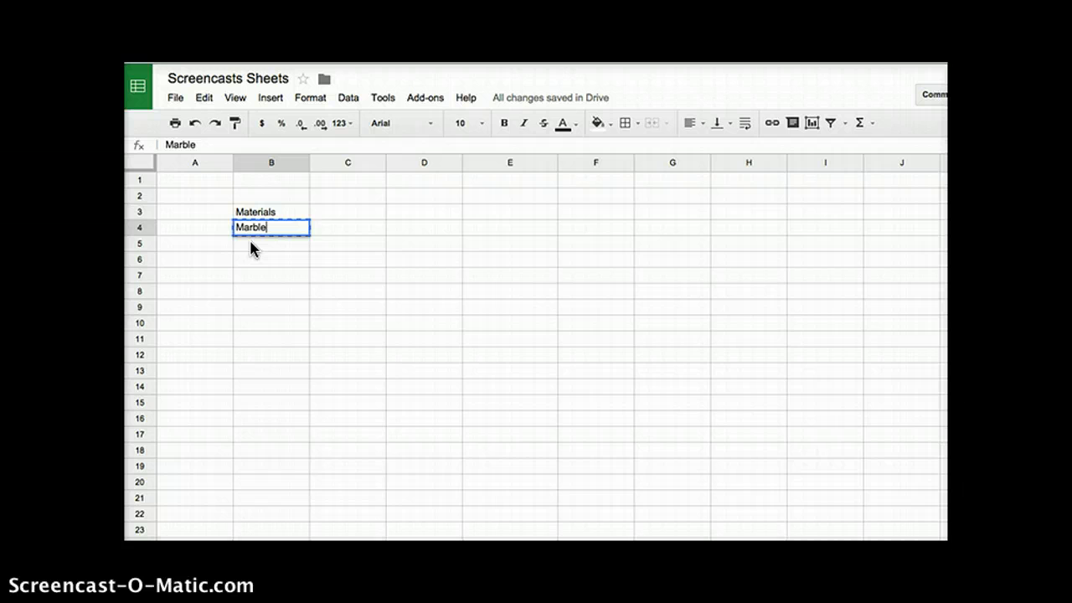
{"action": "left_click", "coordinate": [251, 244]}
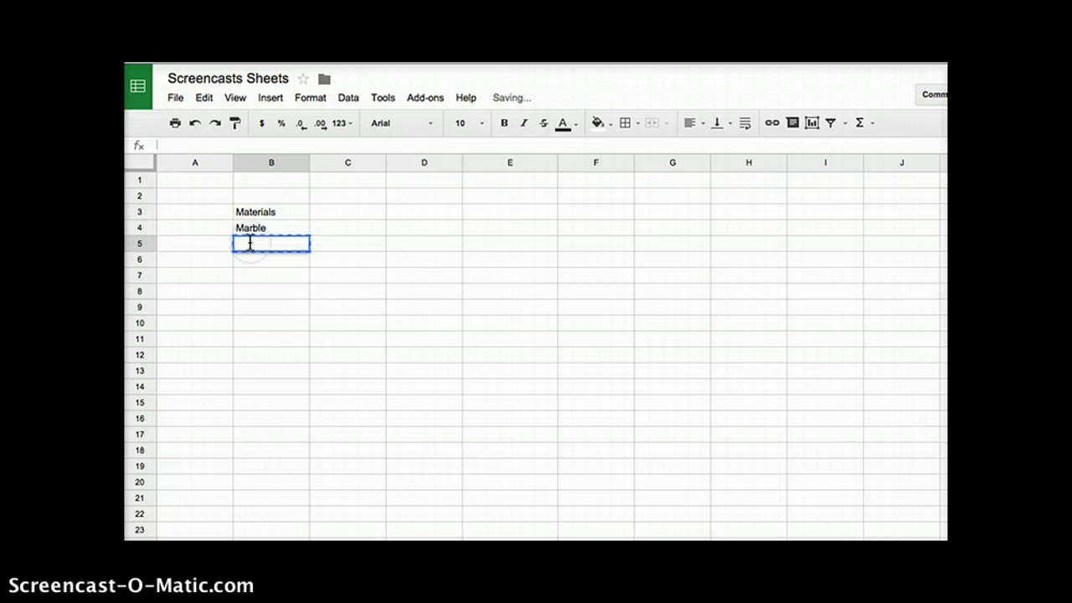
{"action": "type", "text": "Wood"}
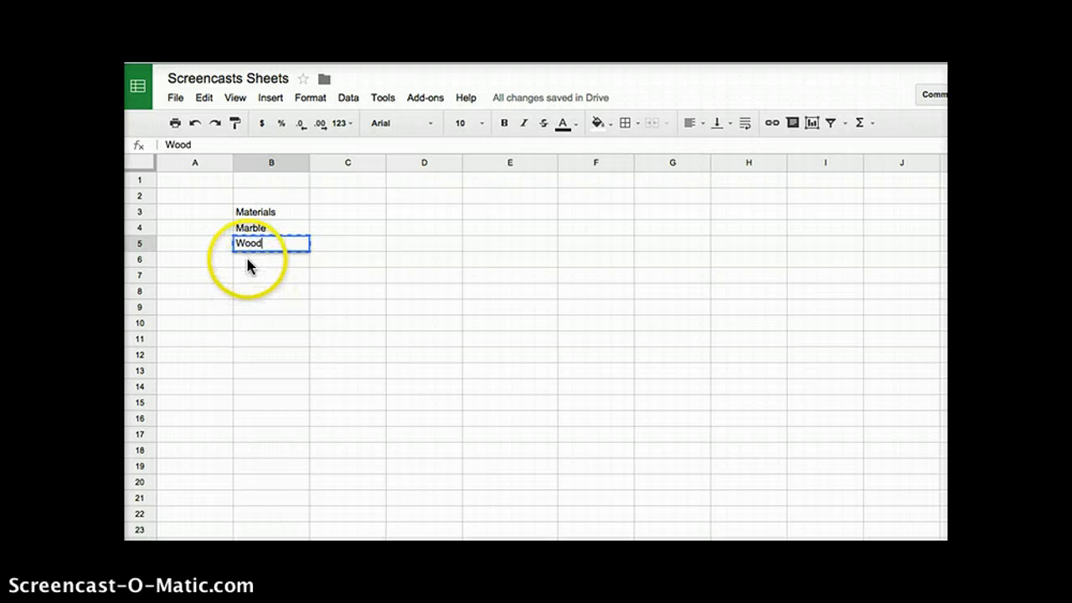
{"action": "left_click", "coordinate": [247, 260]}
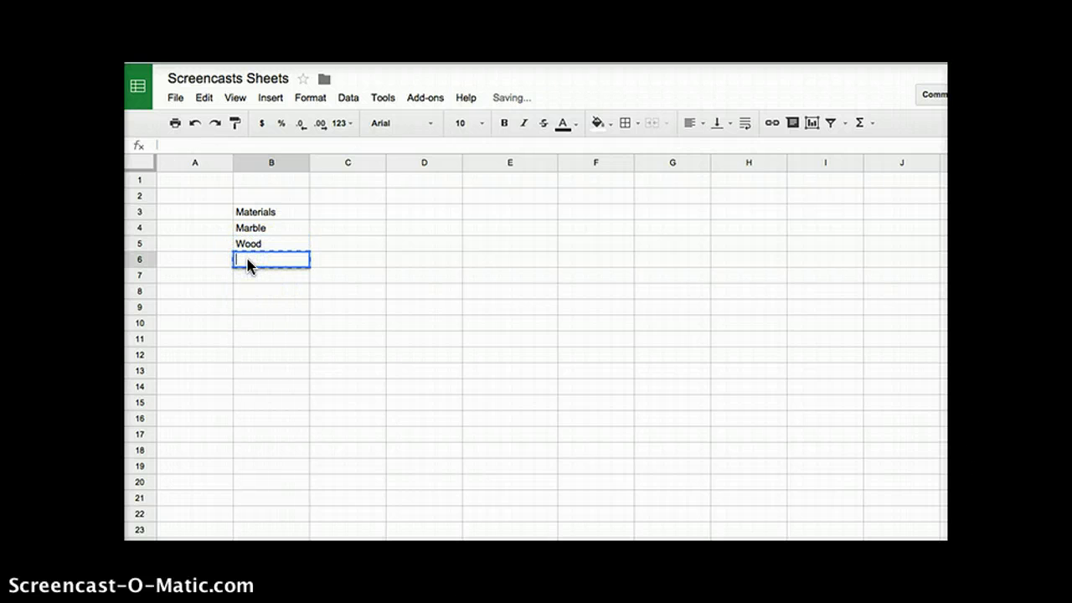
{"action": "type", "text": "Tile"}
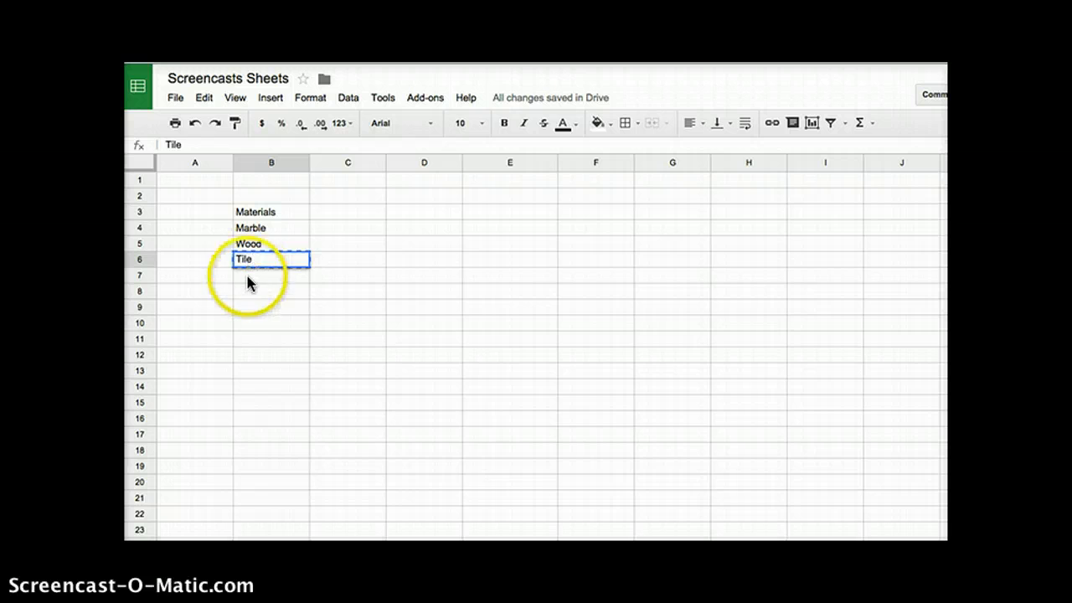
{"action": "left_click", "coordinate": [247, 277]}
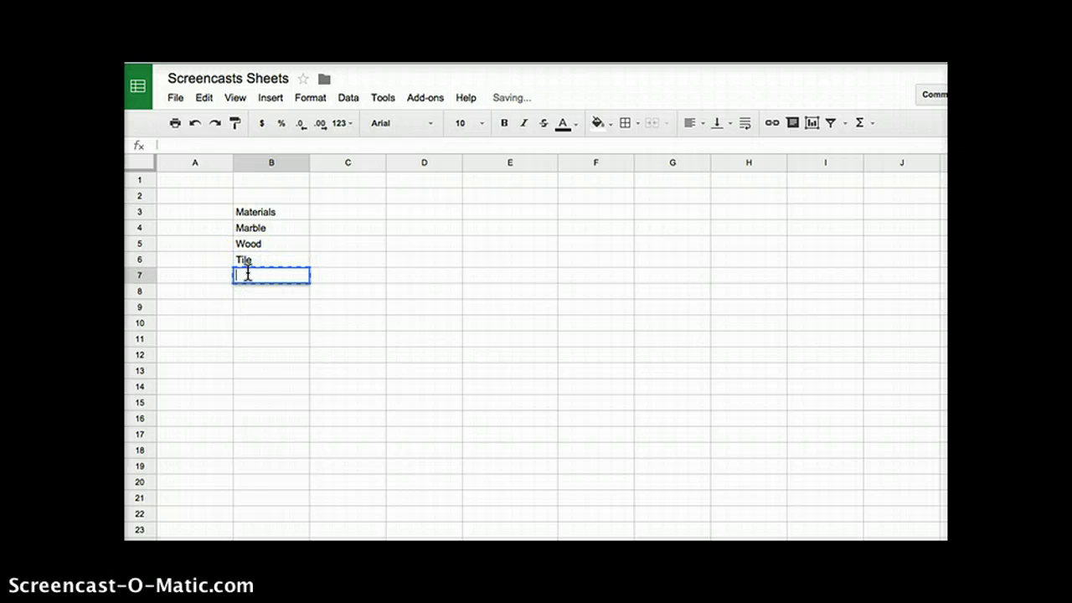
{"action": "type", "text": "Concrete"}
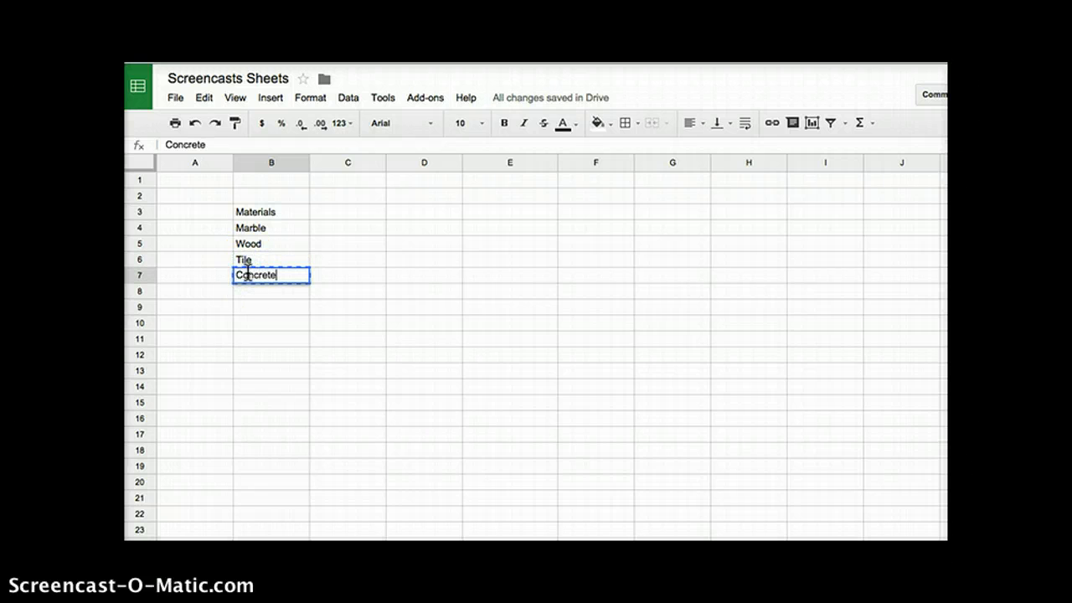
Make the "Materials" heading in cell B3 bold
{"action": "double_click", "coordinate": [259, 214]}
{"action": "left_click_drag", "start_coordinate": [288, 209], "coordinate": [235, 209]}
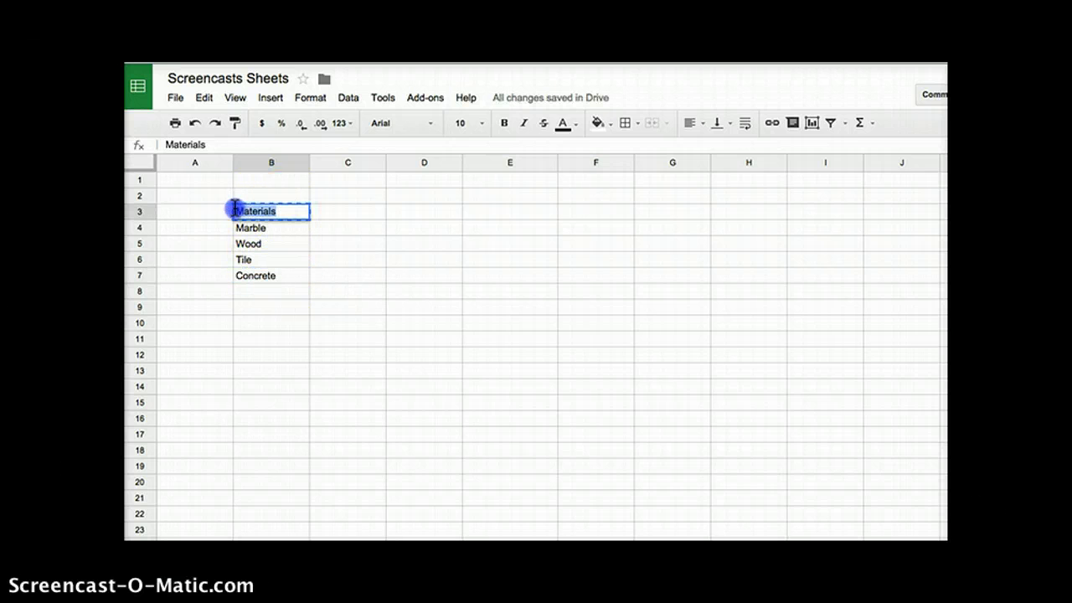
{"action": "left_click", "coordinate": [505, 125]}
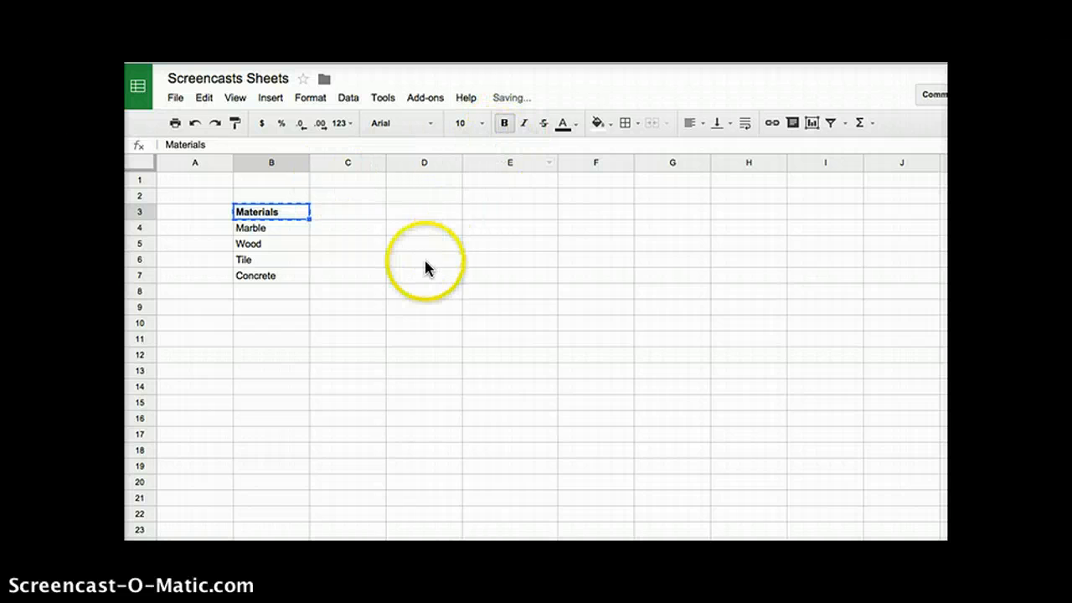
{"action": "left_click", "coordinate": [345, 282]}
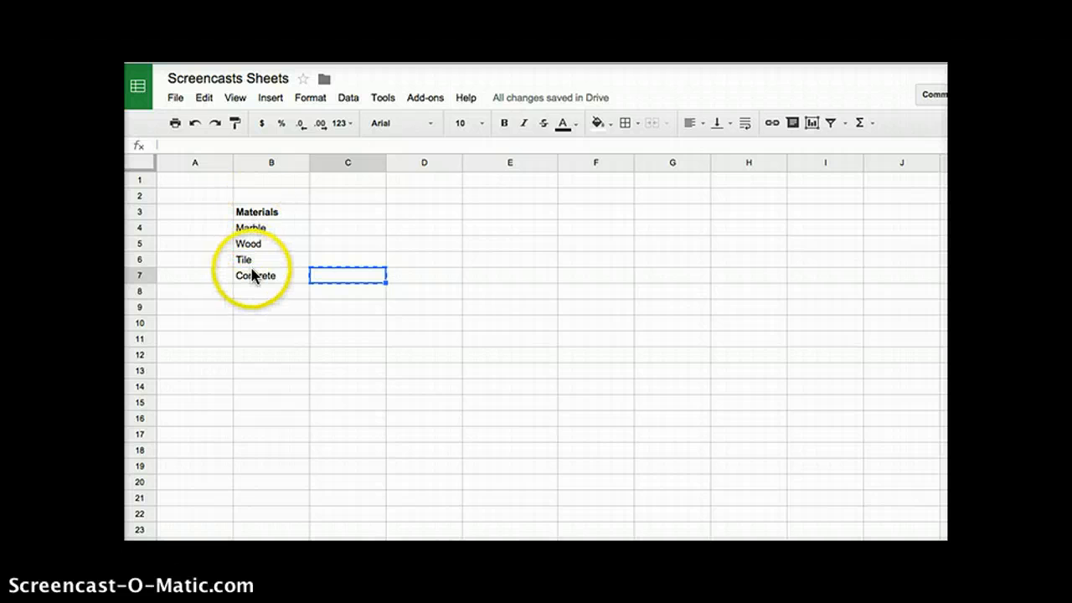
Set the font size of the entire sheet to 14
{"action": "left_click", "coordinate": [145, 160]}
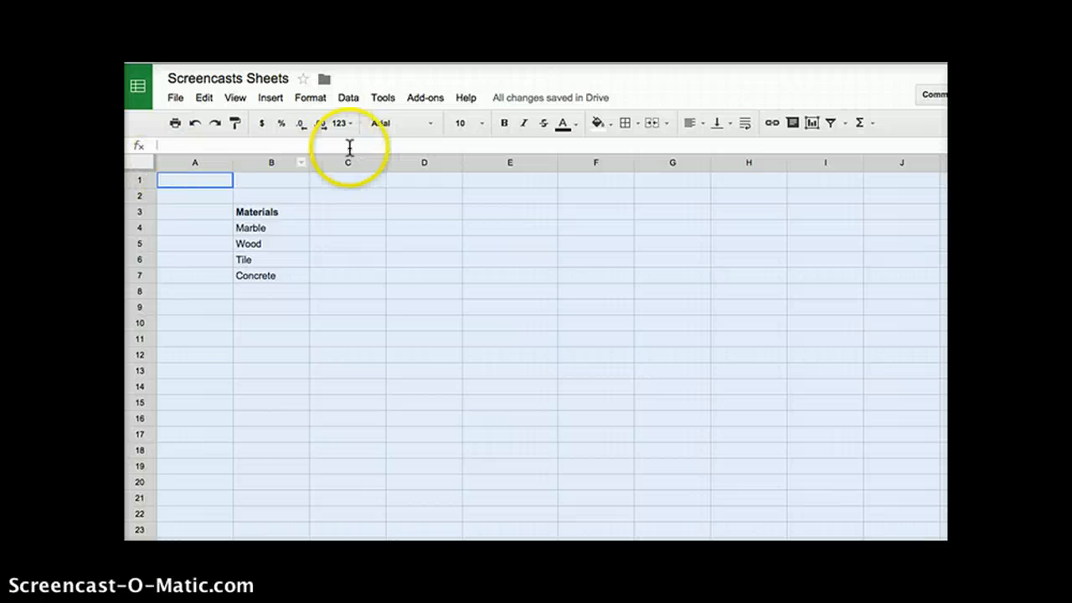
{"action": "left_click", "coordinate": [483, 124]}
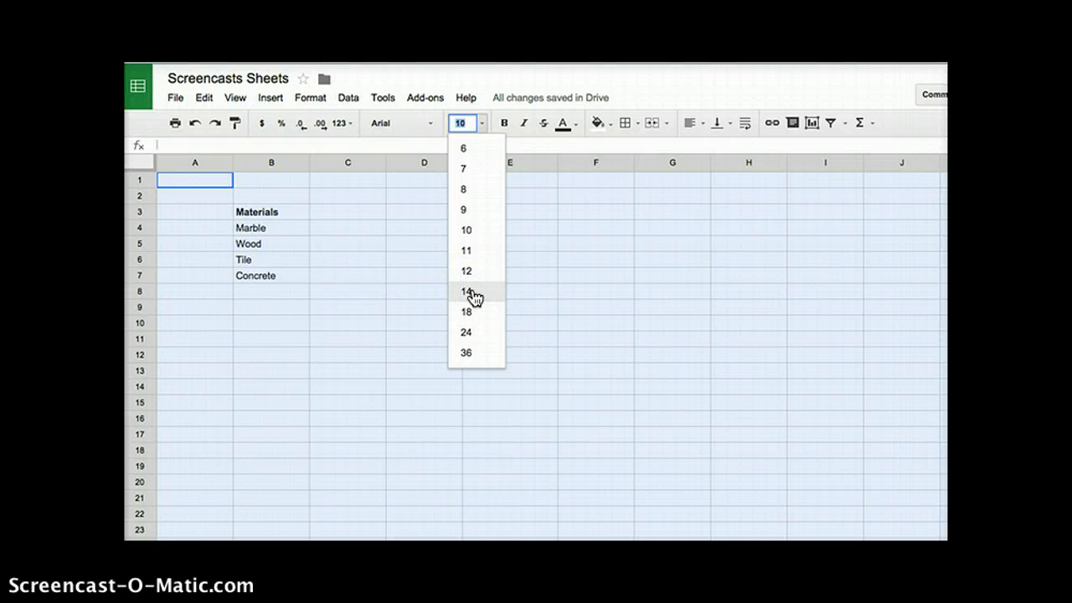
{"action": "left_click", "coordinate": [473, 293]}
{"action": "left_click", "coordinate": [472, 295]}
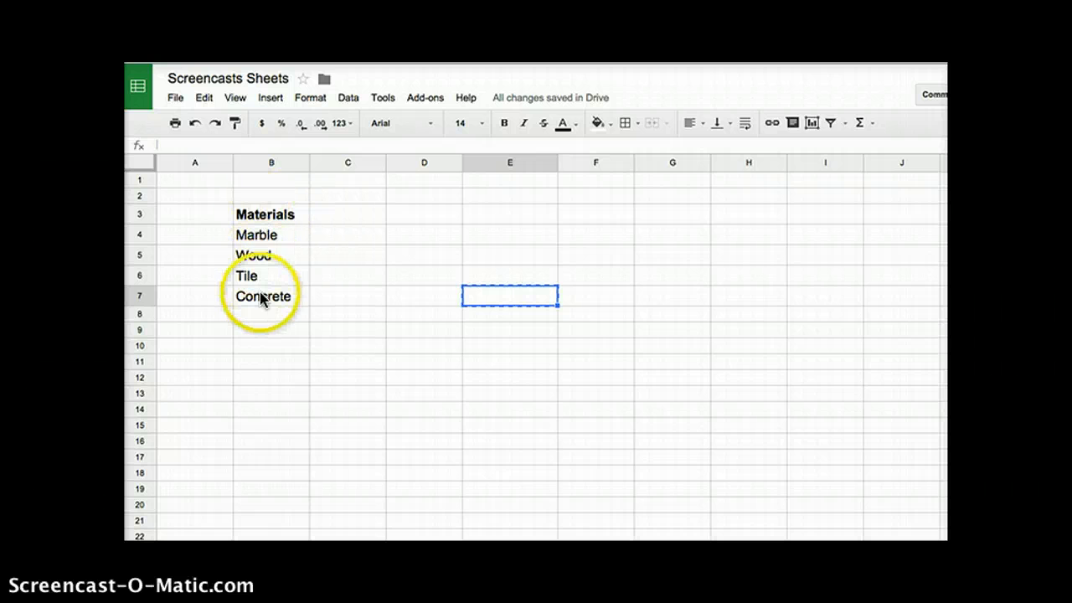
Enter the heading "Mass before we added the acid (g)" in cell C3
{"action": "double_click", "coordinate": [321, 216]}
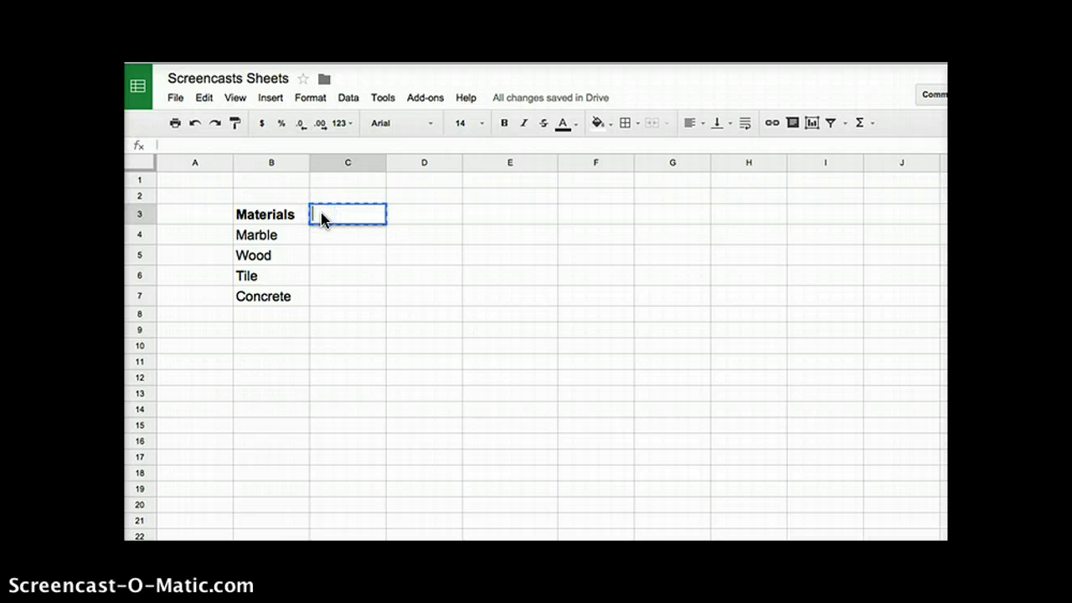
{"action": "type", "text": "Mass before"}
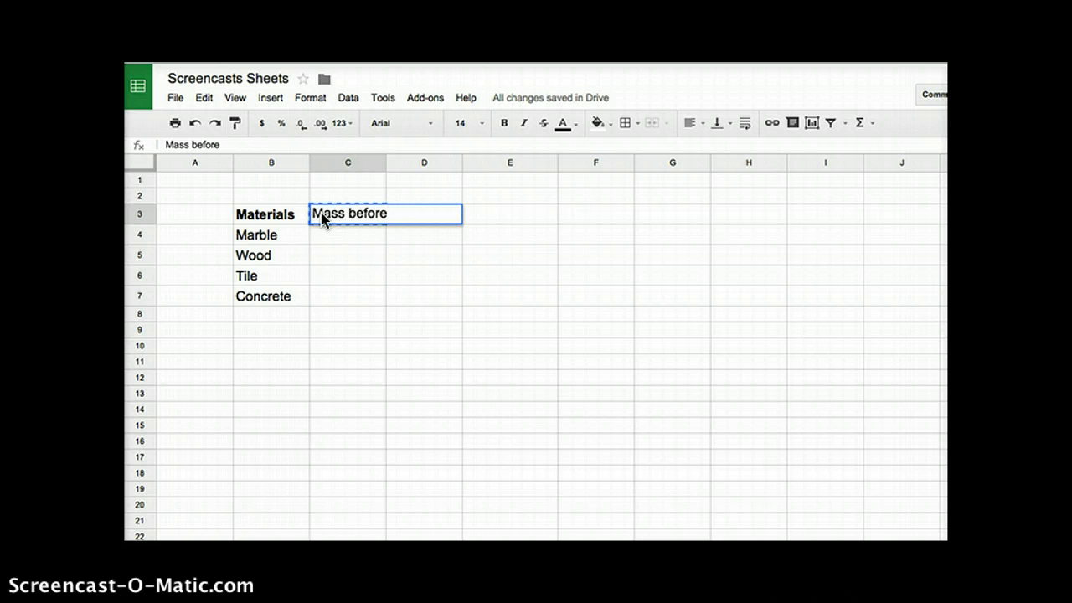
{"action": "type", "text": " we added"}
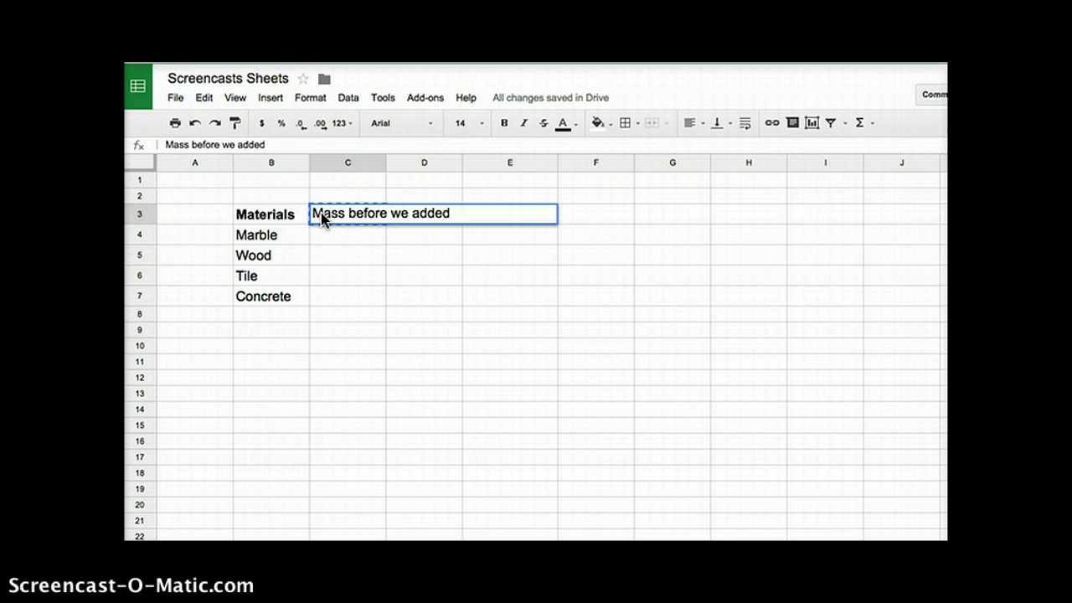
{"action": "type", "text": " the acid "}
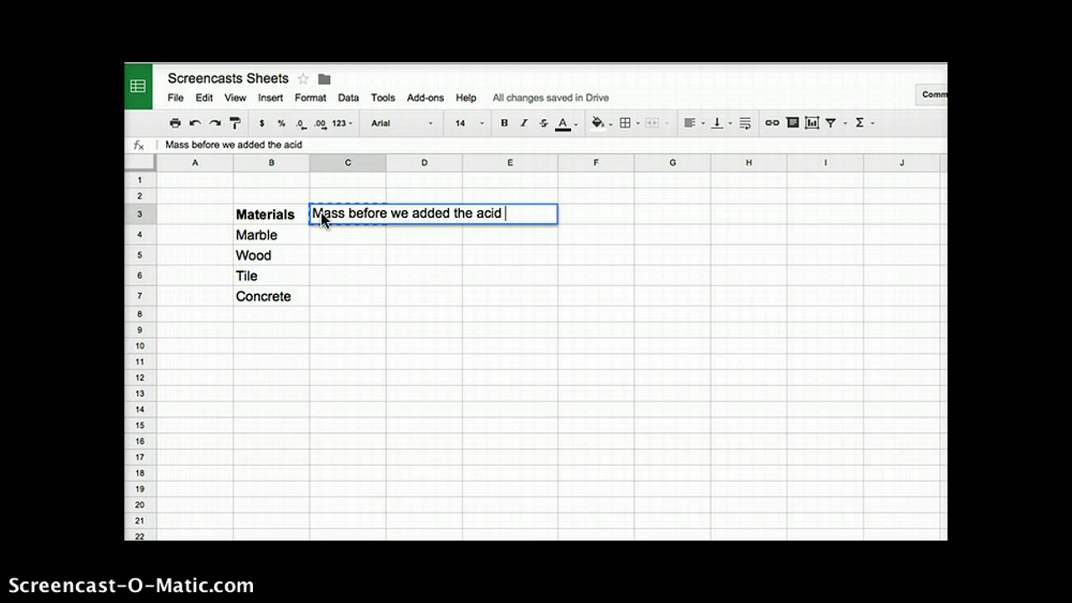
{"action": "type", "text": "(g)"}
{"action": "left_click", "coordinate": [386, 239]}
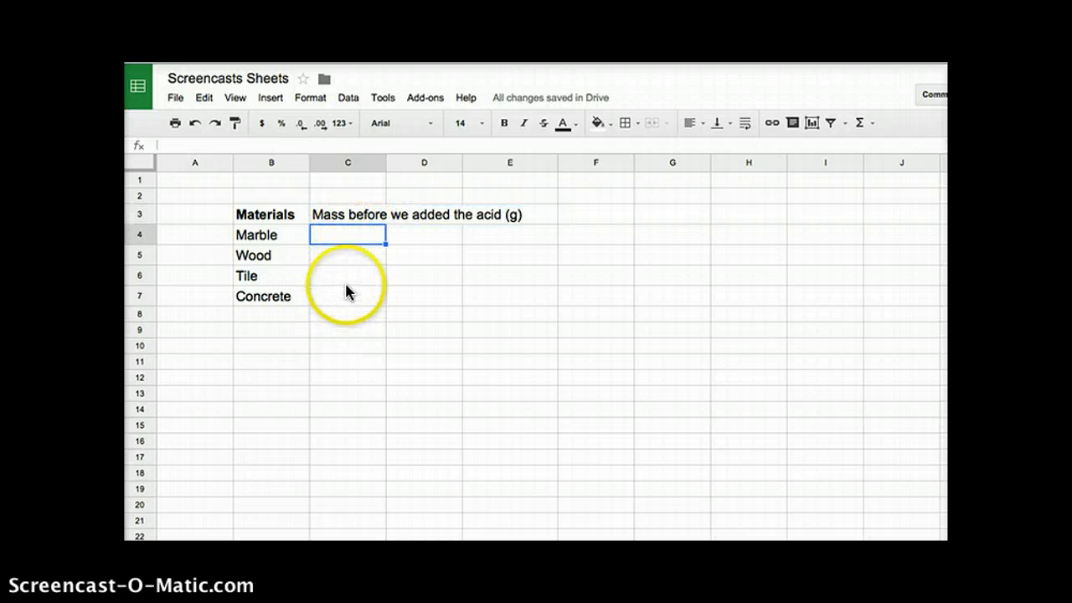
Wrap the heading text in cell C3 and widen column C so the heading fits on two lines
{"action": "left_click", "coordinate": [364, 216]}
{"action": "key", "text": "ctrl+c"}
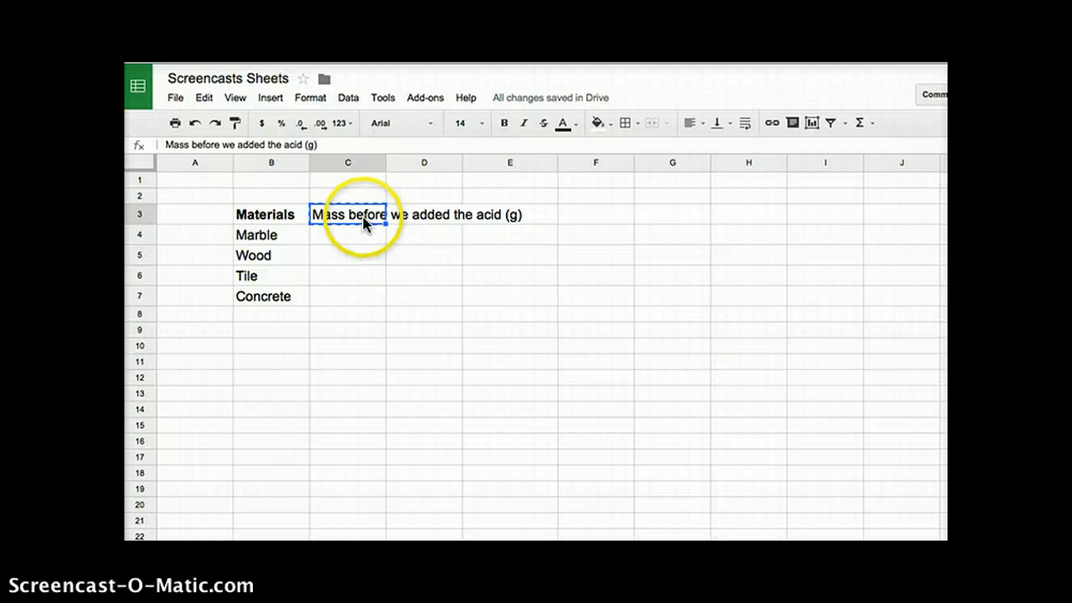
{"action": "left_click", "coordinate": [747, 128]}
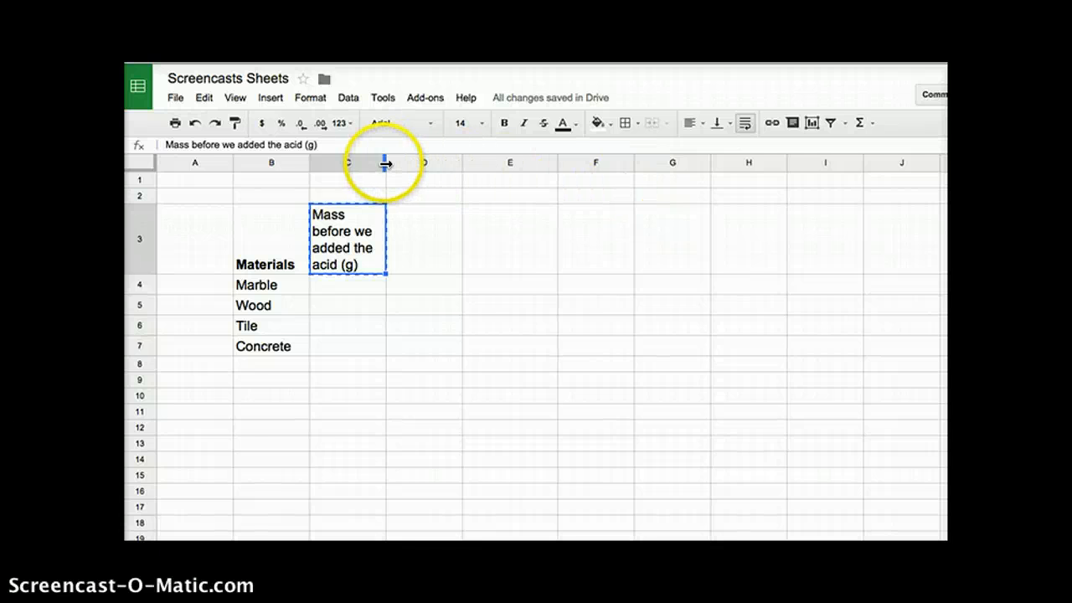
{"action": "left_click_drag", "start_coordinate": [385, 165], "coordinate": [455, 170]}
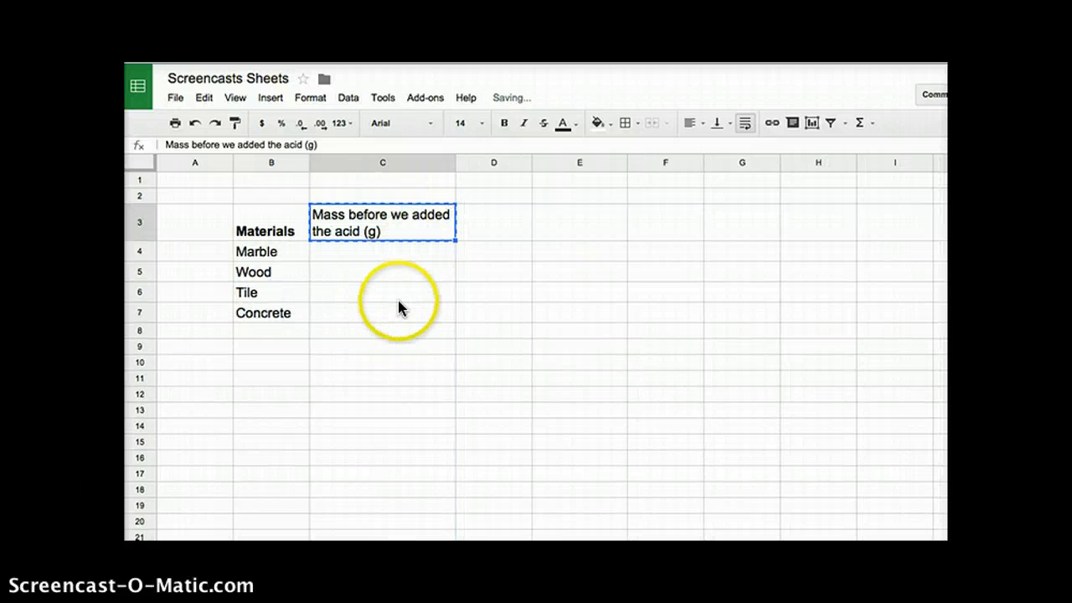
{"action": "left_click", "coordinate": [469, 254]}
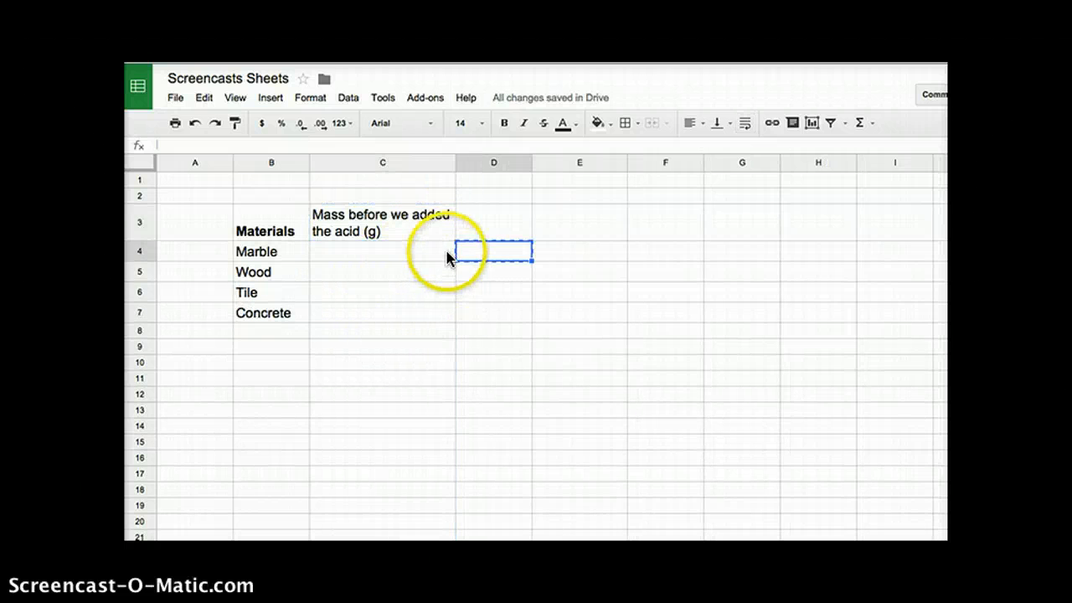
Enter the heading "Mass after we added the acid (g)" in cell D3
{"action": "left_click", "coordinate": [468, 219]}
{"action": "double_click", "coordinate": [467, 218]}
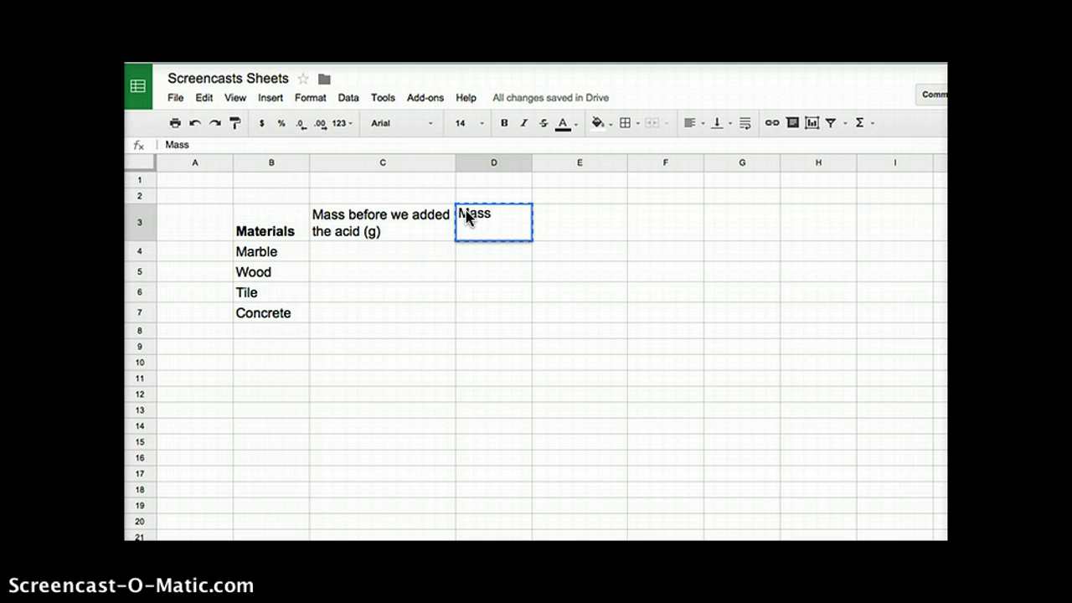
{"action": "type", "text": "fter we"}
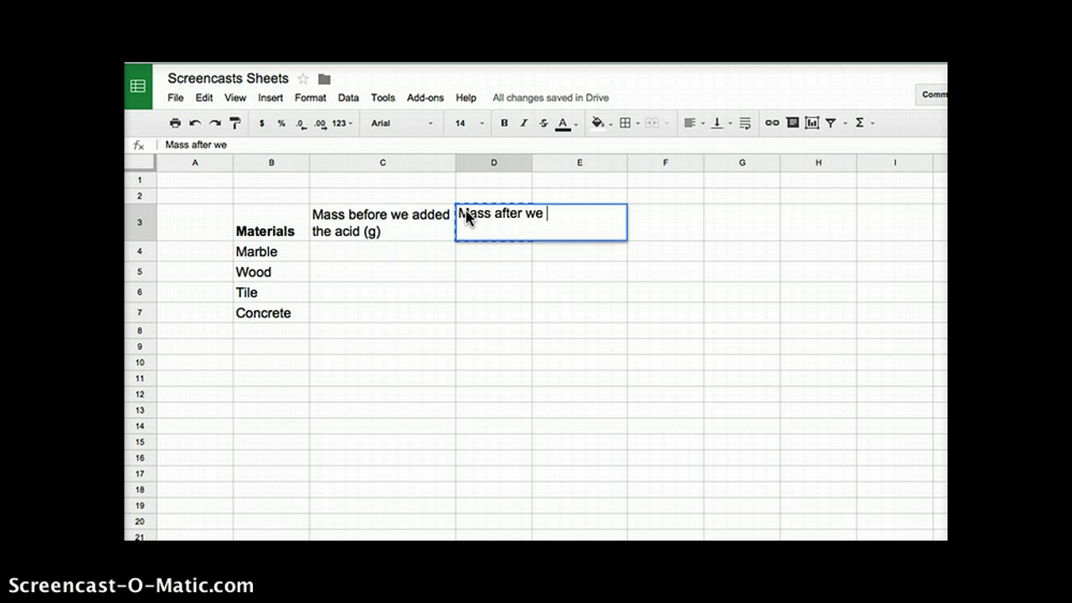
{"action": "type", "text": " added t"}
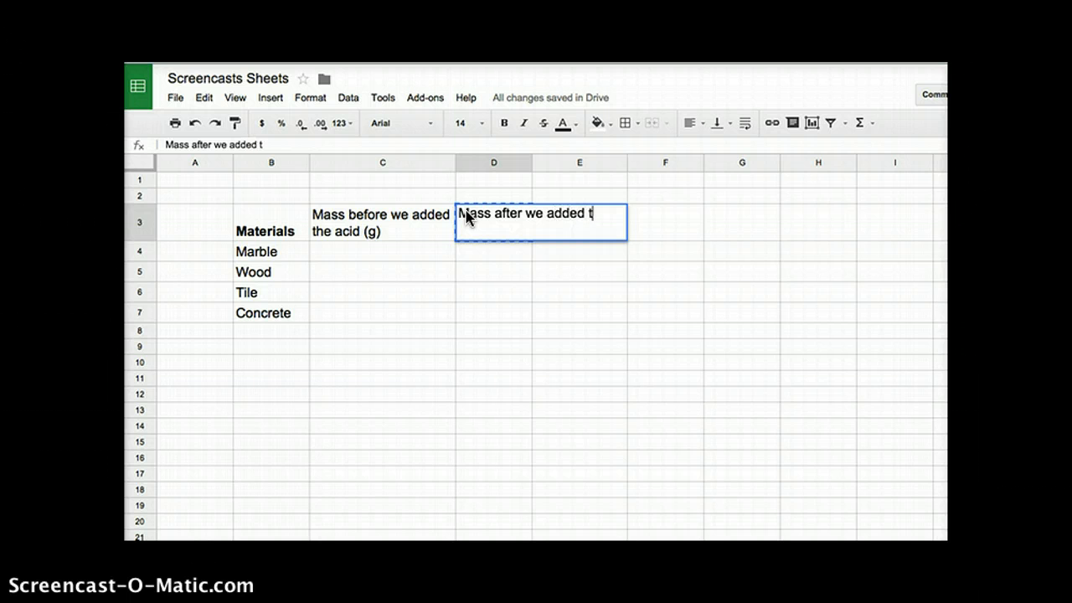
{"action": "type", "text": "he acid (g"}
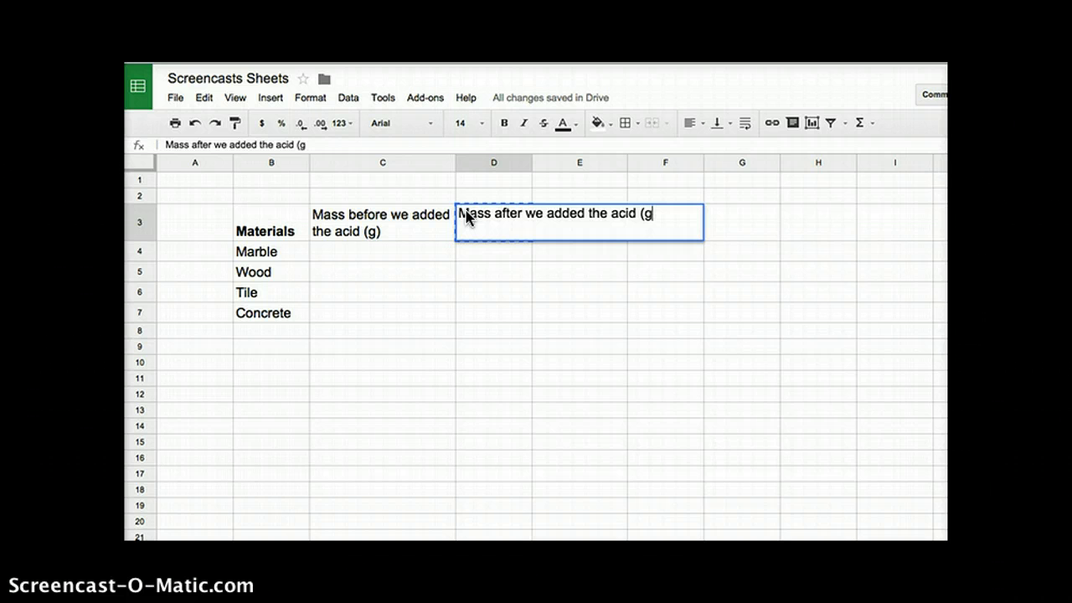
{"action": "key", "text": "Return"}
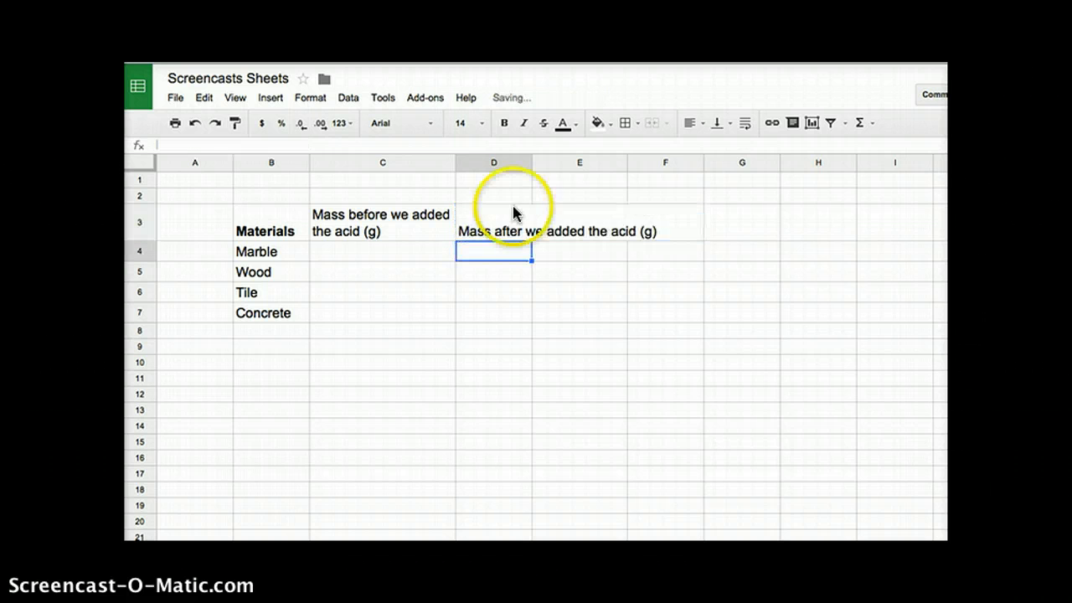
Wrap the heading text in cell D3 and widen column D so the heading fits on two lines
{"action": "left_click", "coordinate": [491, 222]}
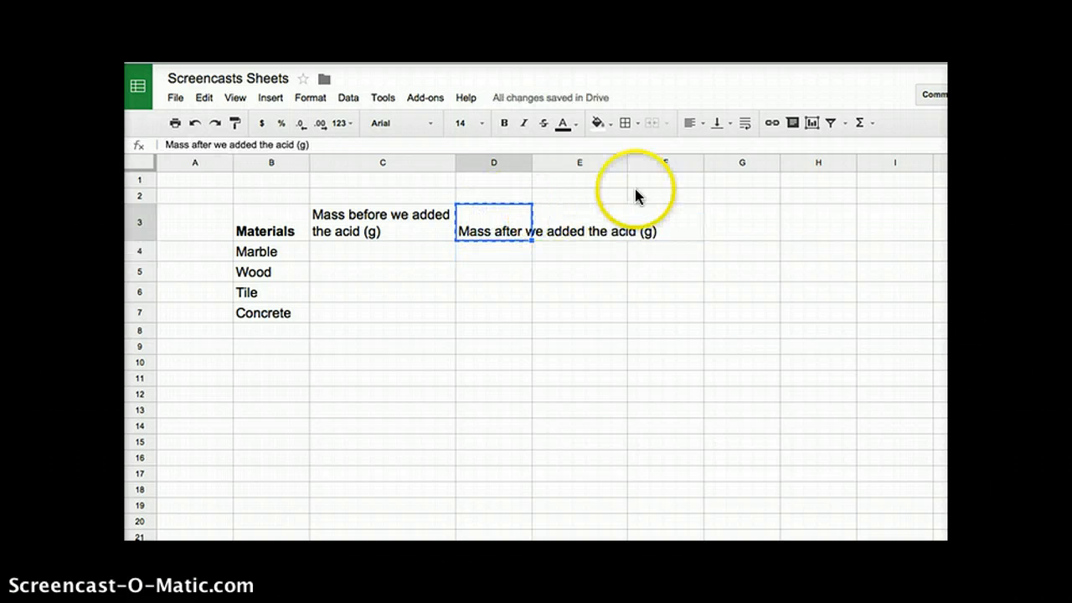
{"action": "left_click", "coordinate": [745, 125]}
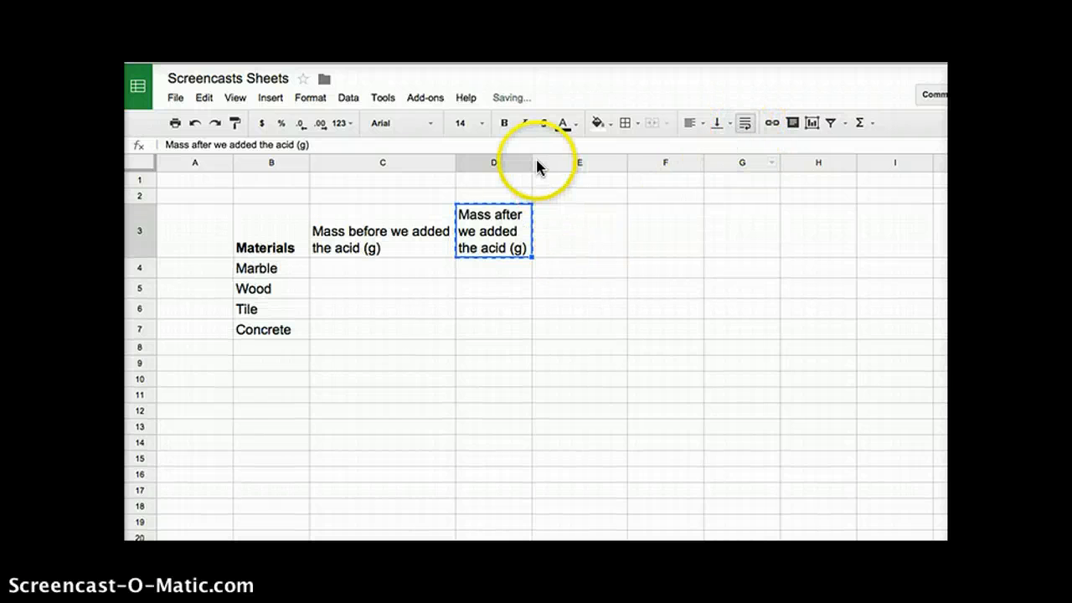
{"action": "left_click_drag", "start_coordinate": [533, 162], "coordinate": [621, 170]}
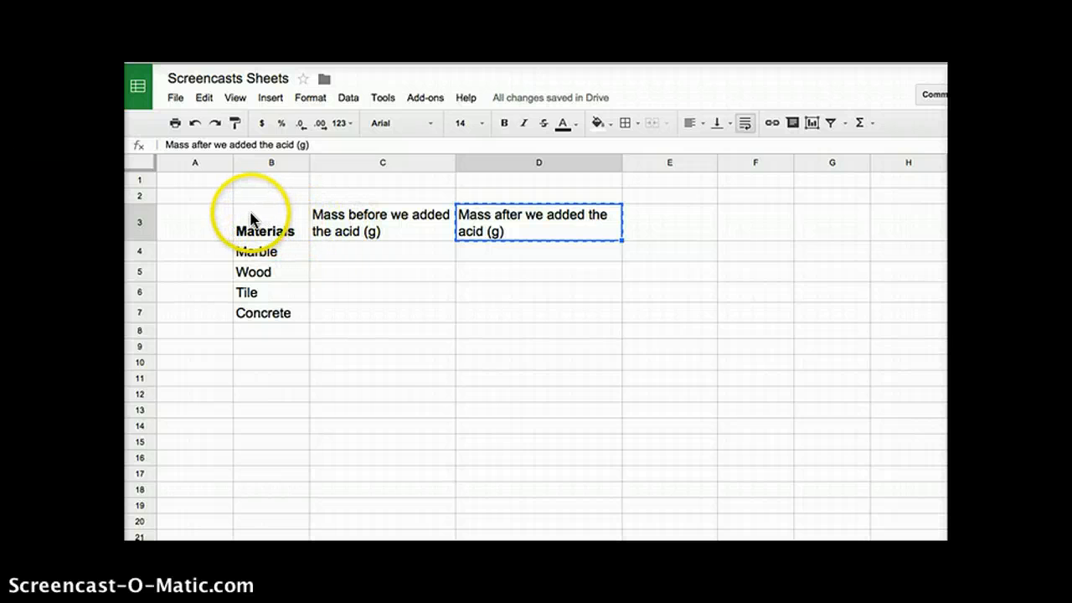
Make all three table headings in cells B3 to D3 bold
{"action": "left_click_drag", "start_coordinate": [247, 217], "coordinate": [536, 211]}
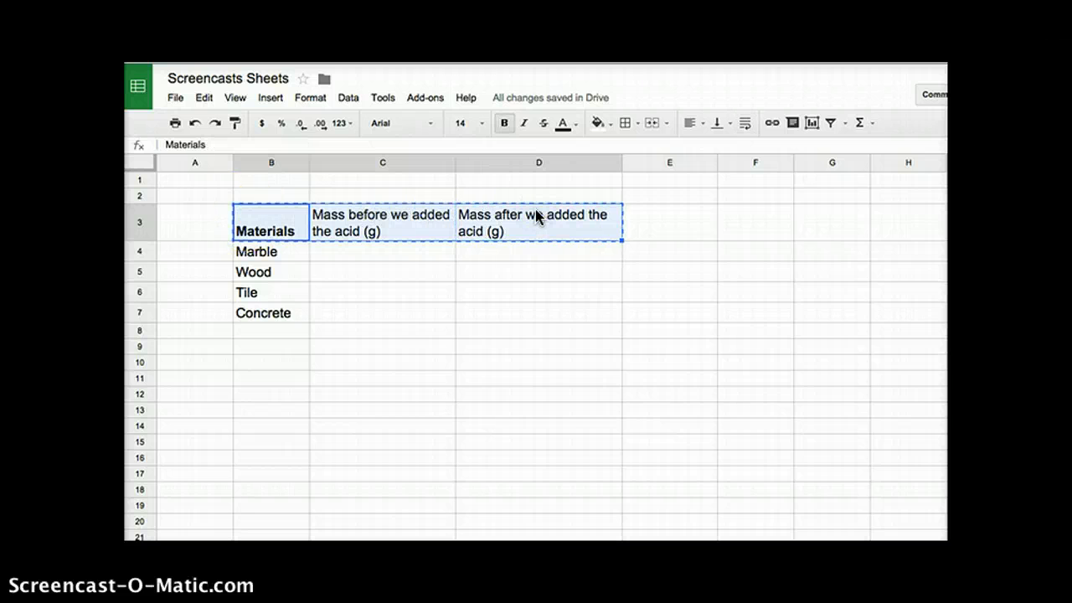
{"action": "left_click", "coordinate": [504, 124]}
{"action": "left_click", "coordinate": [505, 125]}
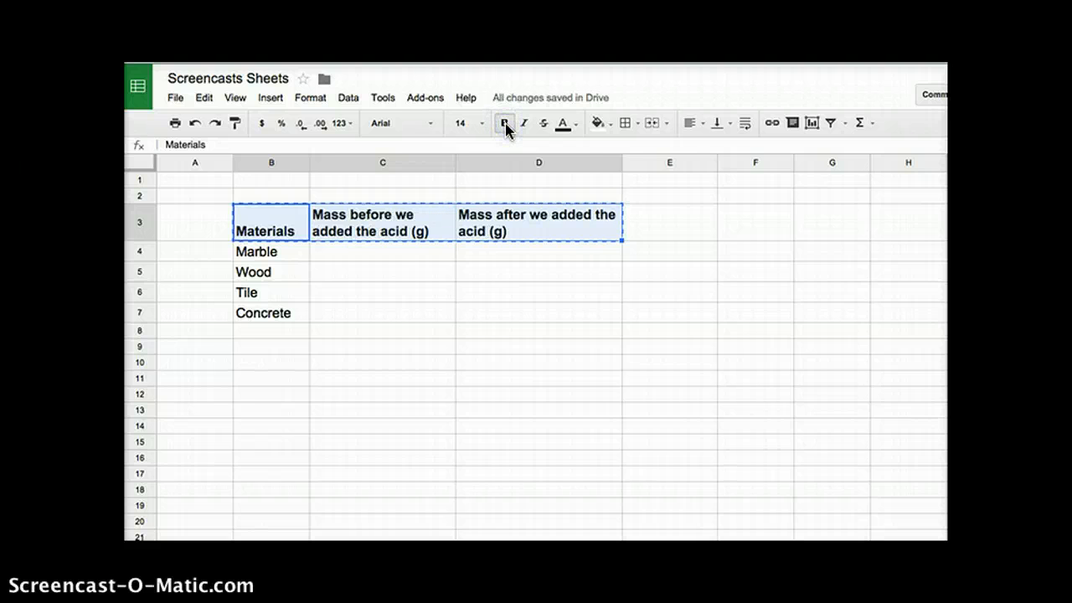
Center the three headings in cells B3 to D3 horizontally and align them vertically to the middle
{"action": "left_click", "coordinate": [700, 124]}
{"action": "left_click", "coordinate": [701, 123]}
{"action": "left_click", "coordinate": [717, 159]}
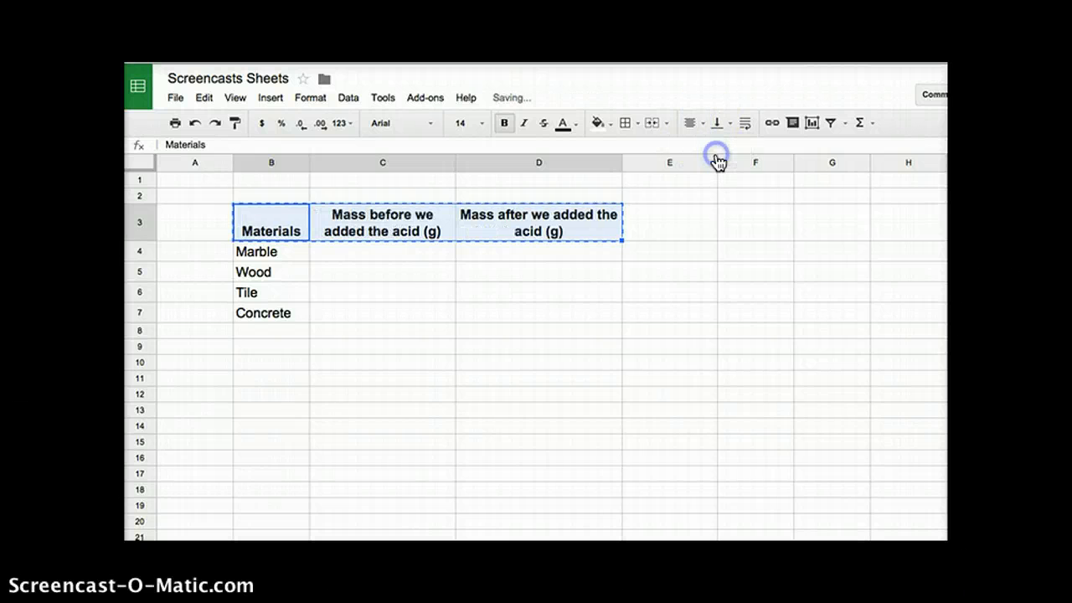
{"action": "left_click", "coordinate": [718, 124]}
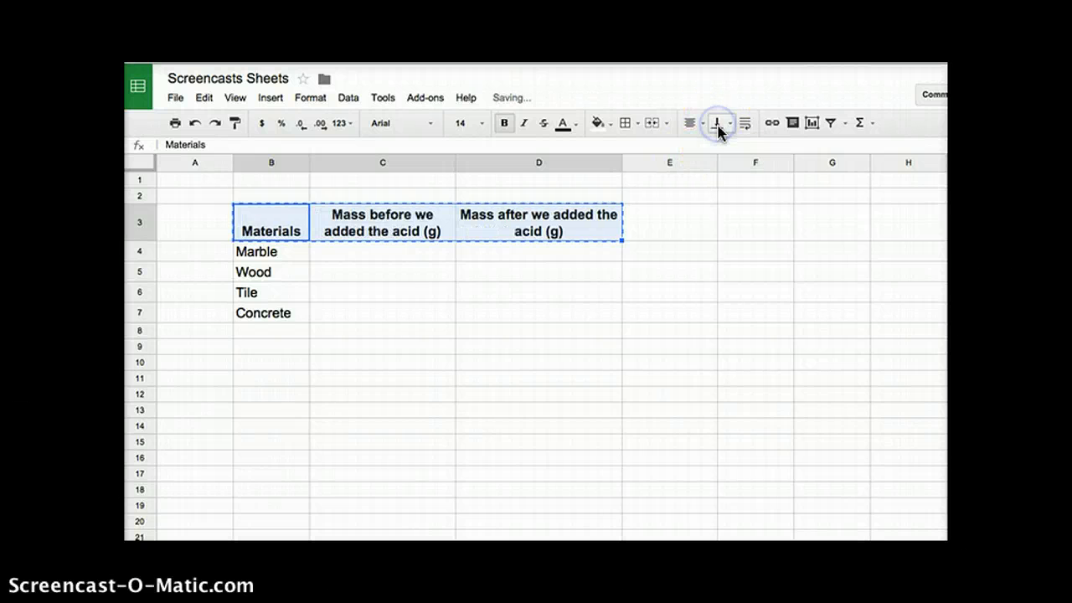
{"action": "left_click", "coordinate": [720, 126]}
{"action": "left_click", "coordinate": [743, 150]}
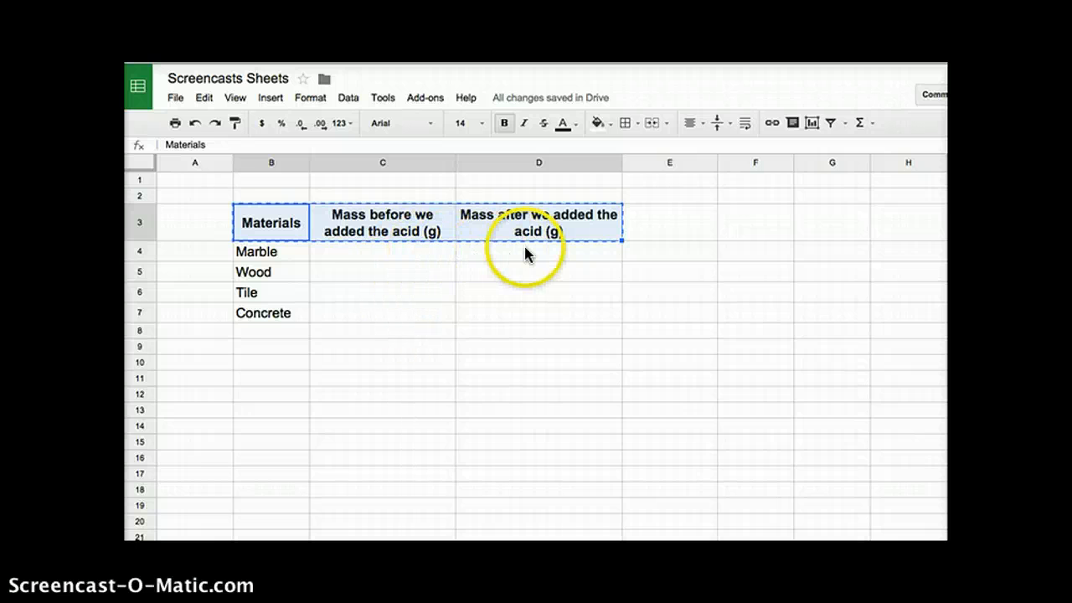
Enter 5.0 as the marble's mass before adding the acid in cell C4
{"action": "double_click", "coordinate": [372, 251]}
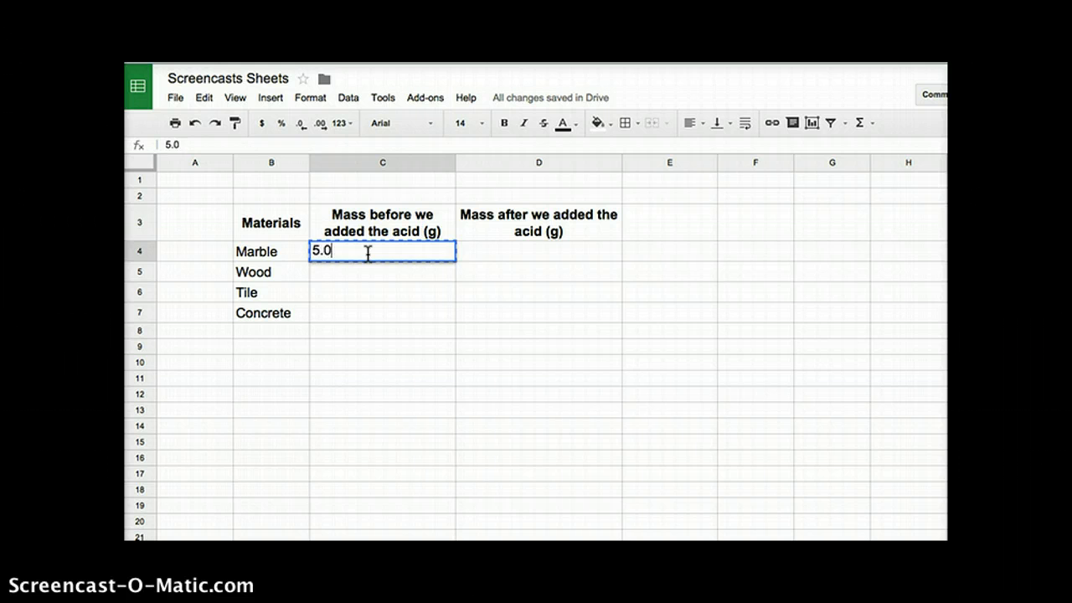
{"action": "key", "text": "Return"}
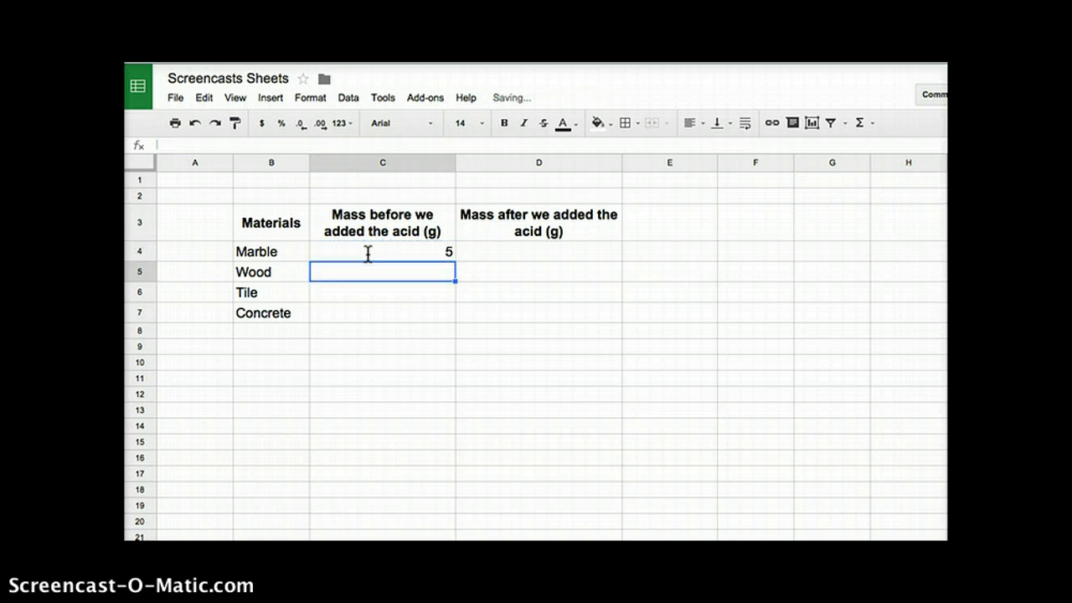
{"action": "left_click", "coordinate": [419, 254]}
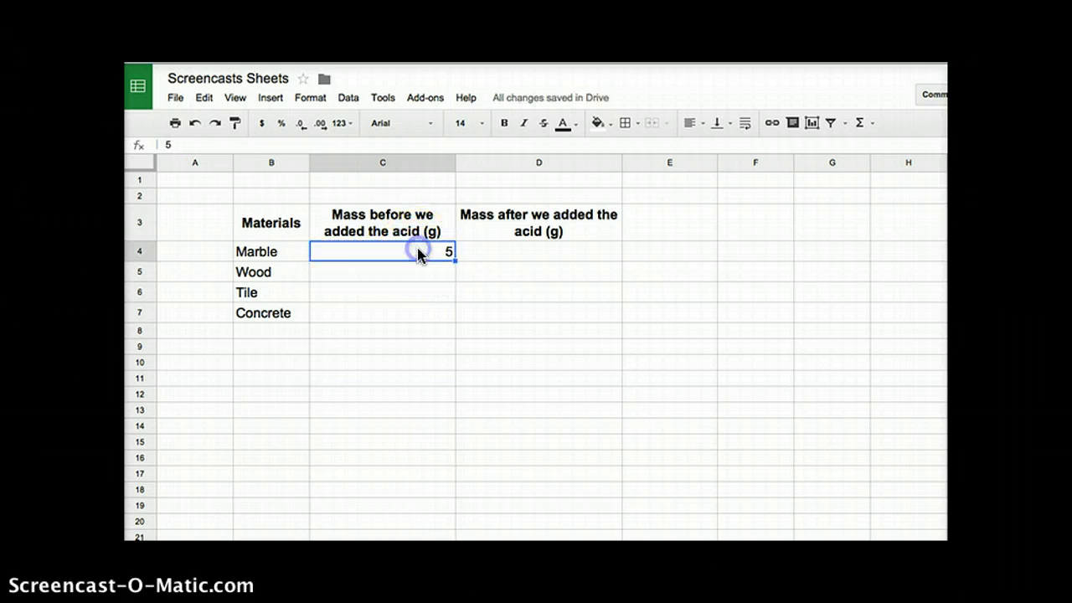
{"action": "key", "text": "ctrl+c"}
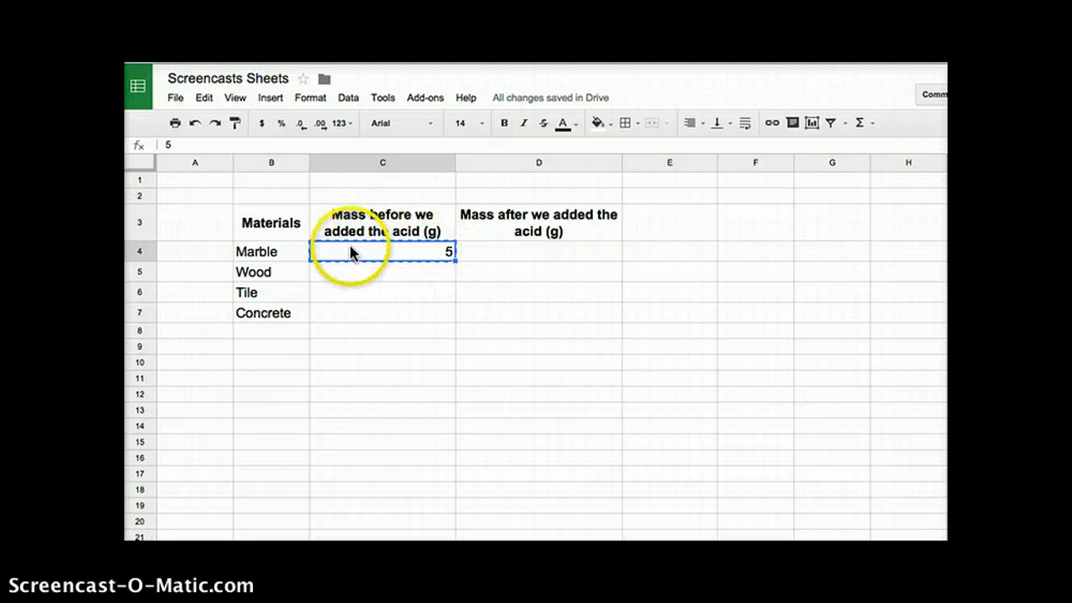
Format the mass cells C4 to D7 to show one decimal place and center them horizontally
{"action": "left_click_drag", "start_coordinate": [344, 253], "coordinate": [531, 311]}
{"action": "key", "text": "ctrl+c"}
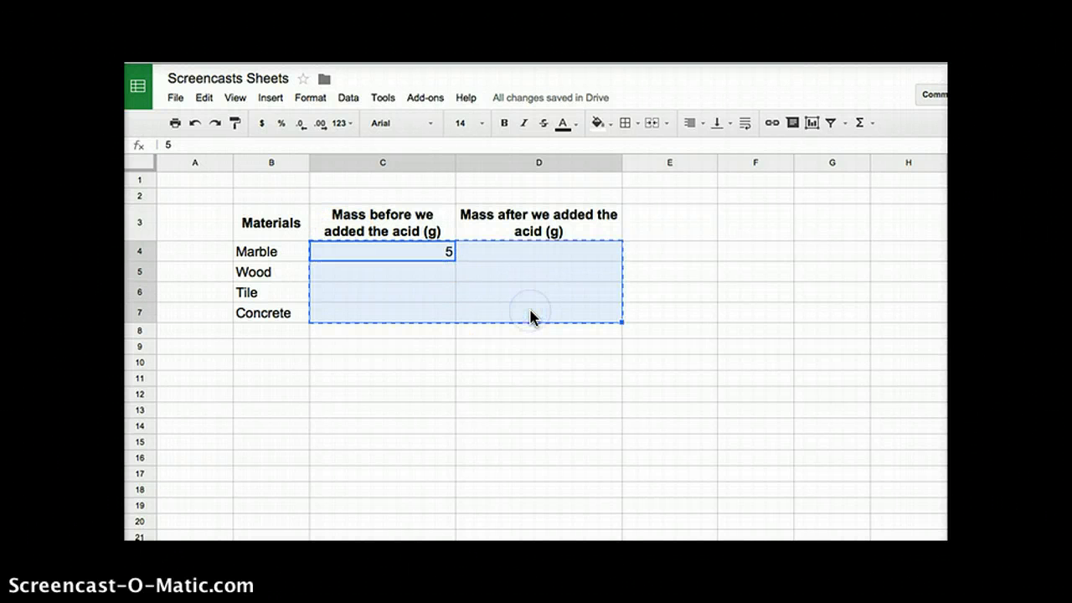
{"action": "left_click", "coordinate": [321, 125]}
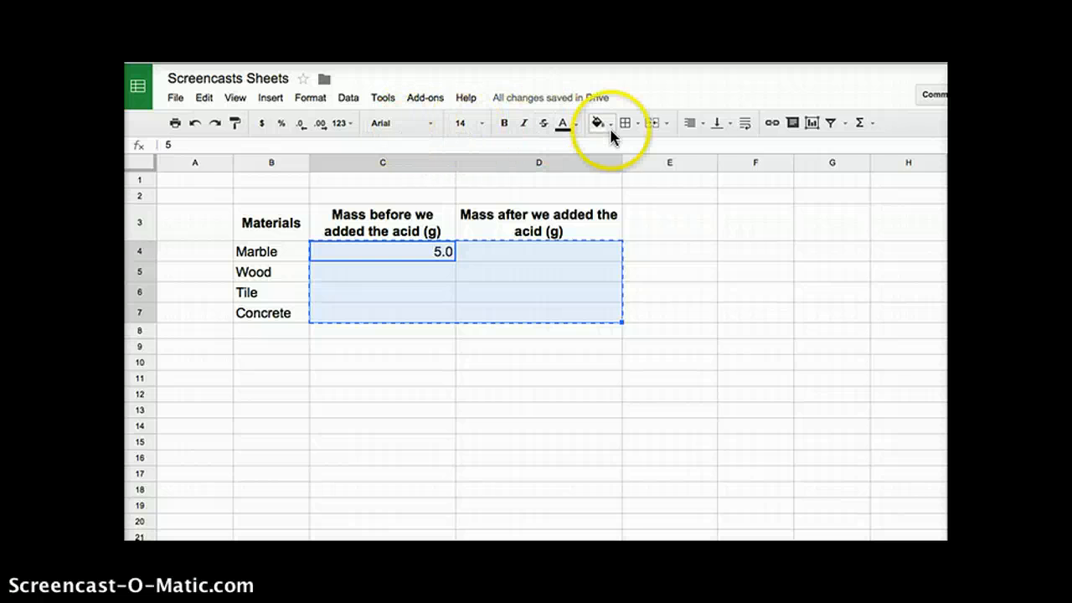
{"action": "left_click", "coordinate": [703, 125]}
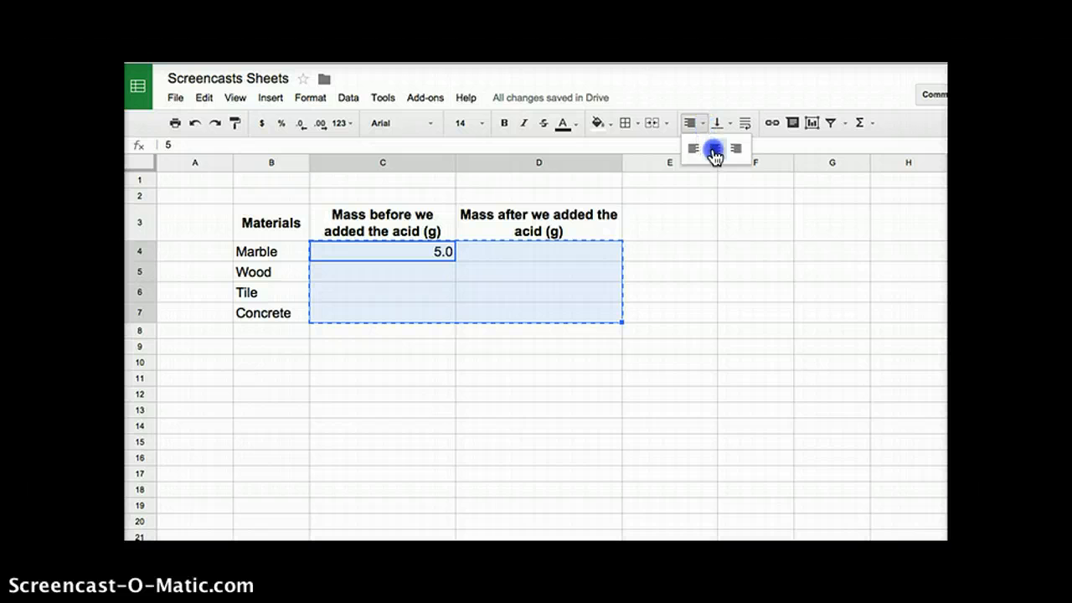
{"action": "left_click", "coordinate": [714, 151]}
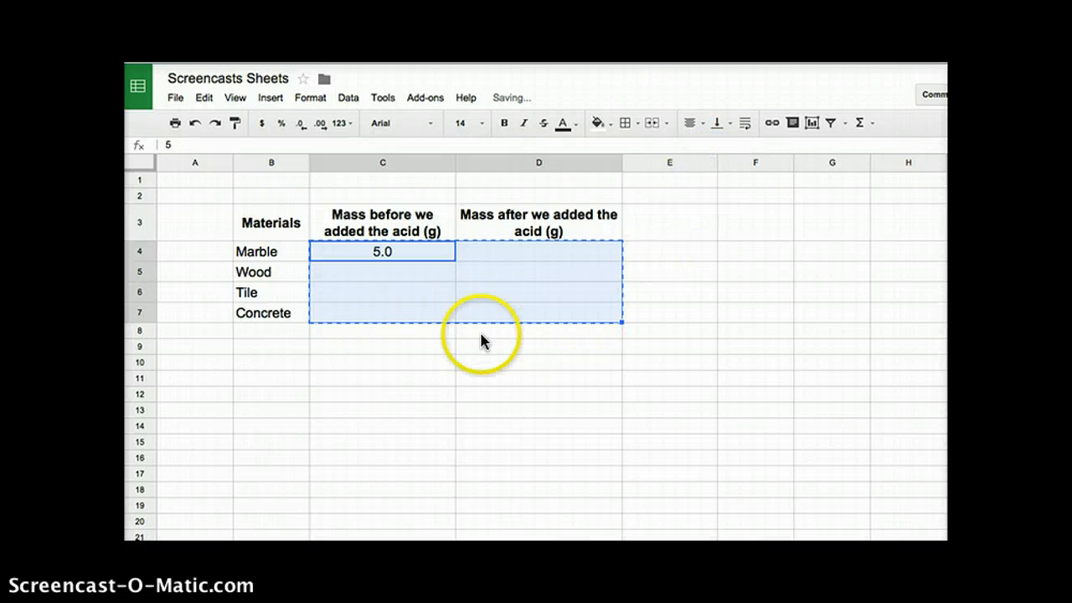
{"action": "left_click", "coordinate": [398, 294]}
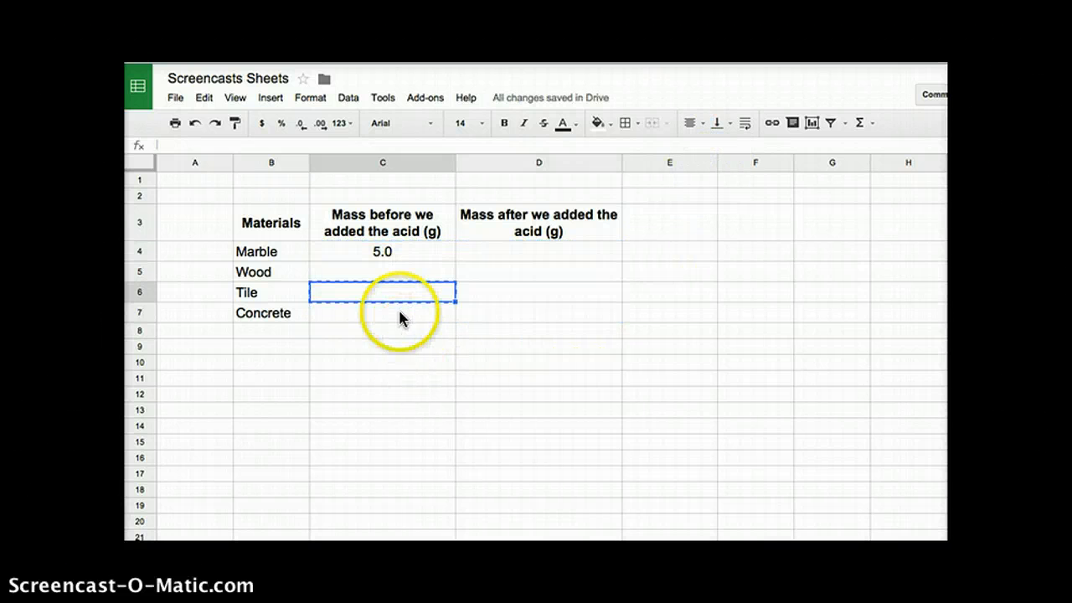
Fill the marble's starting mass of 5.0 from cell C4 down through C7 for wood, tile and concrete
{"action": "left_click", "coordinate": [384, 251]}
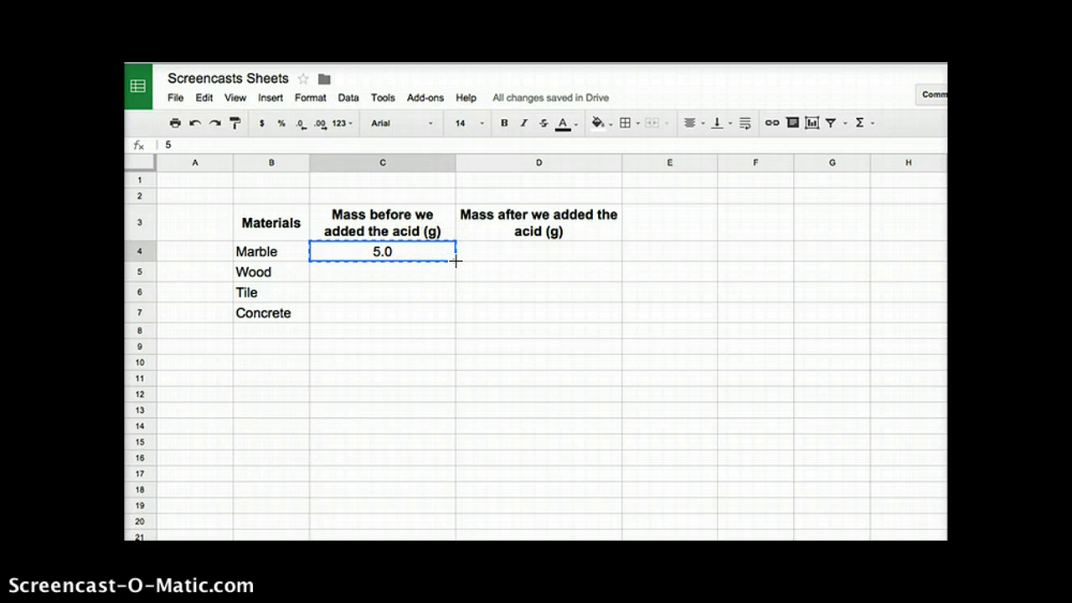
{"action": "left_click_drag", "start_coordinate": [455, 261], "coordinate": [454, 312]}
{"action": "left_click_drag", "start_coordinate": [453, 313], "coordinate": [453, 312]}
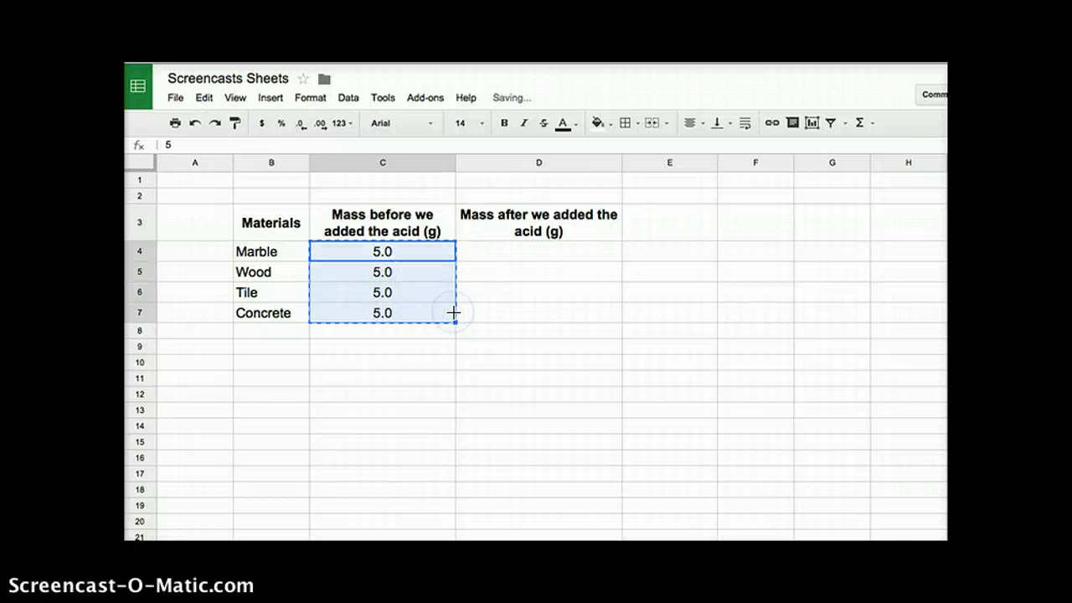
{"action": "left_click", "coordinate": [432, 345]}
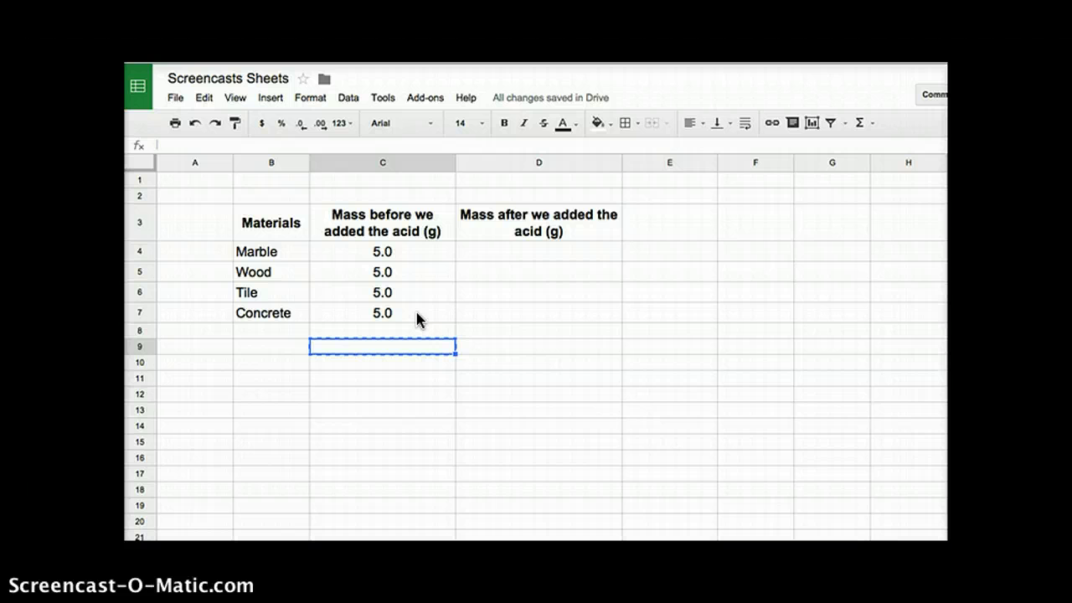
Enter the masses after adding the acid in cells D4 to D7: 4.5 for marble, 5 for wood, 4.7 for tile and 4.2 for concrete
{"action": "double_click", "coordinate": [531, 249]}
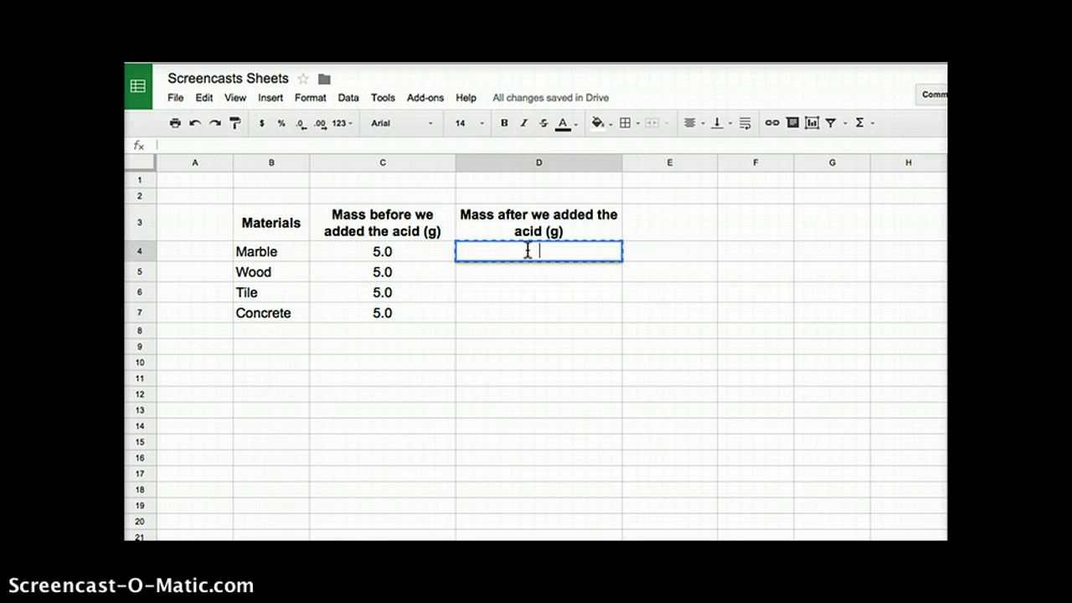
{"action": "type", "text": "4.5"}
{"action": "key", "text": "Return"}
{"action": "type", "text": "5"}
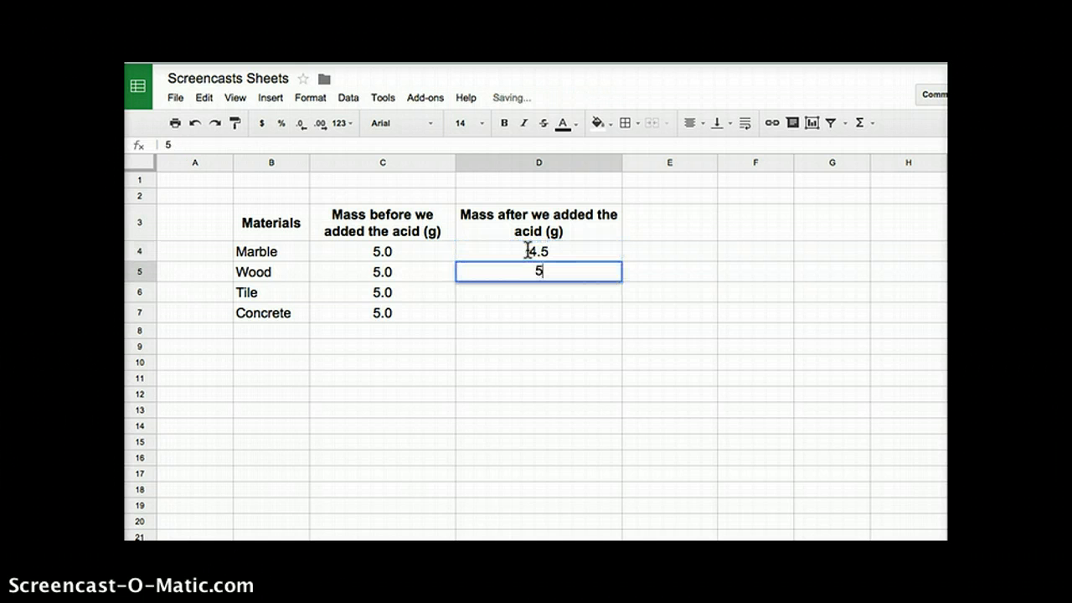
{"action": "key", "text": "Return"}
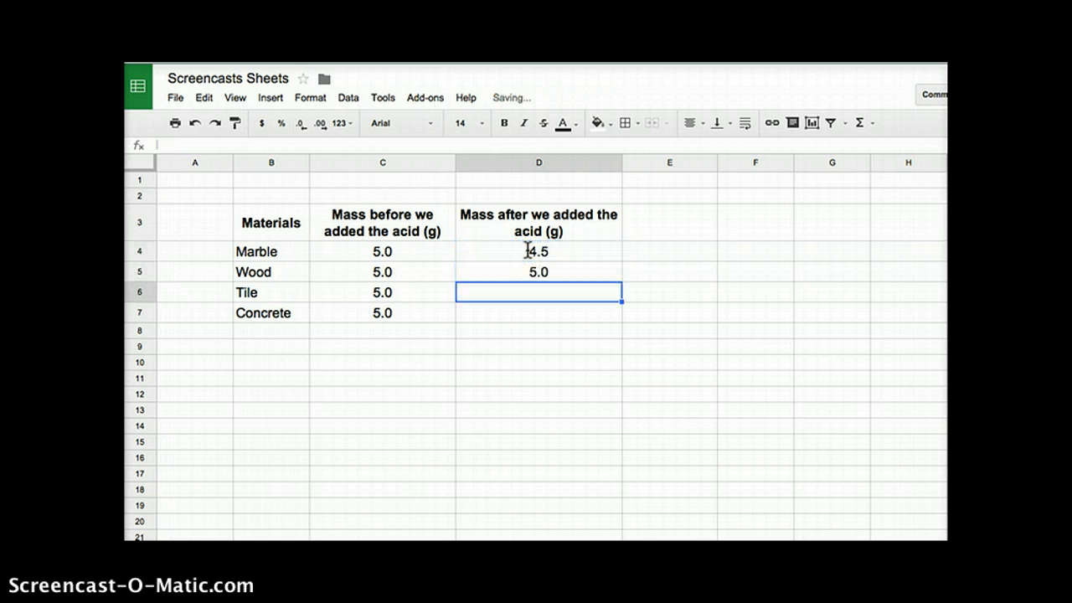
{"action": "type", "text": "4.7"}
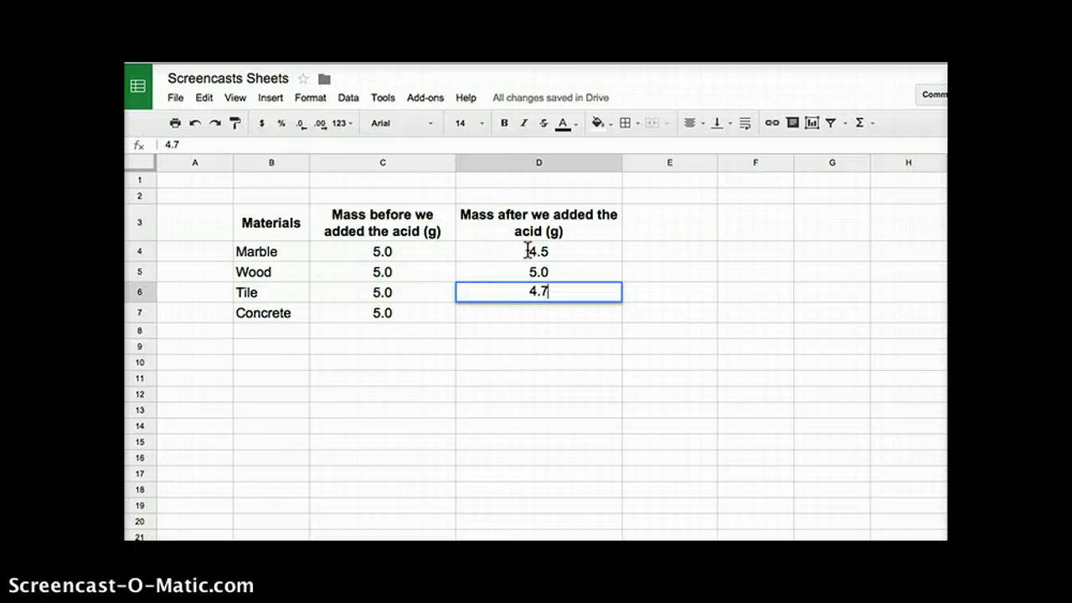
{"action": "key", "text": "Return"}
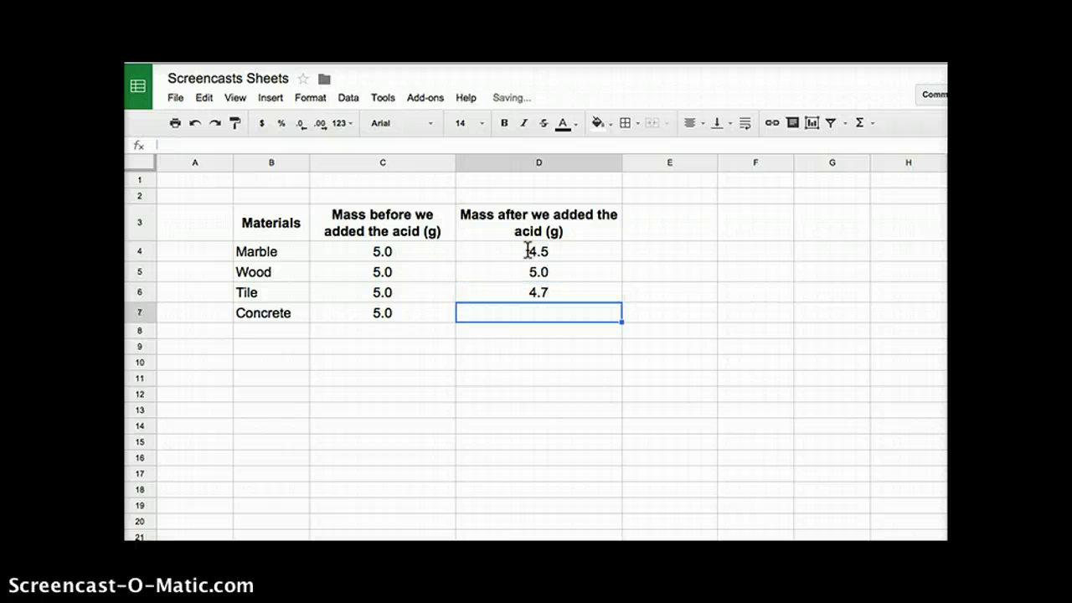
{"action": "type", "text": "4"}
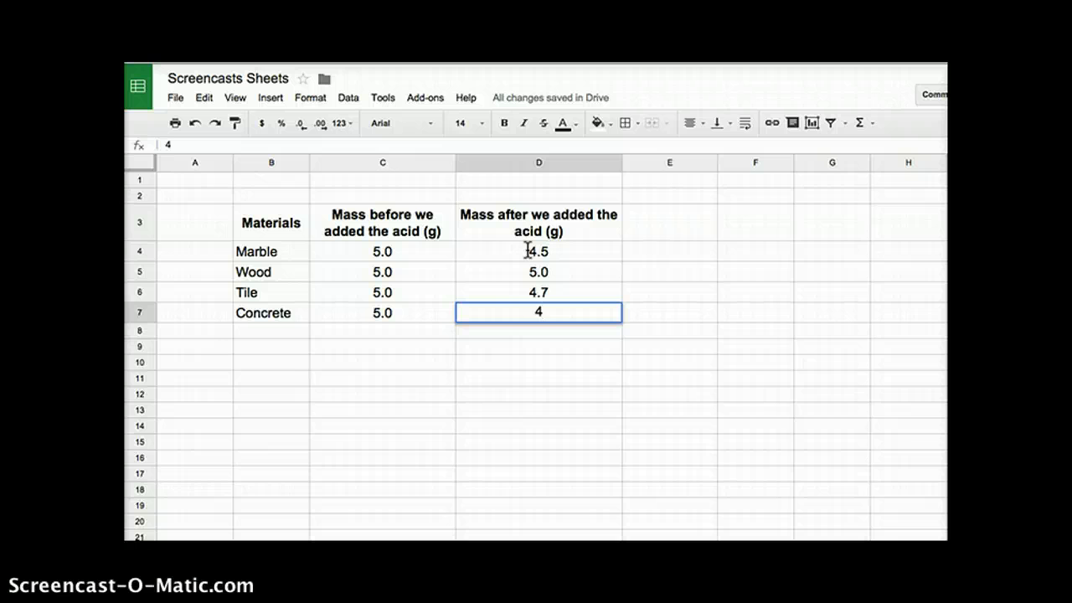
{"action": "type", "text": ".2"}
{"action": "left_click", "coordinate": [542, 349]}
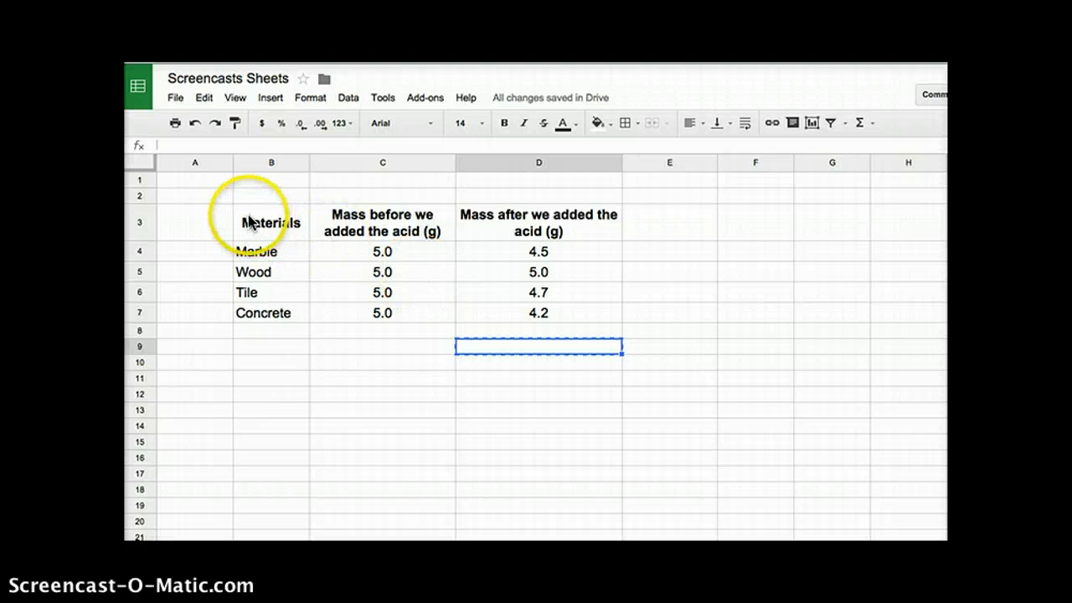
Apply all borders to the whole data table in cells B3 to D7
{"action": "left_click_drag", "start_coordinate": [248, 222], "coordinate": [581, 304]}
{"action": "key", "text": "ctrl+c"}
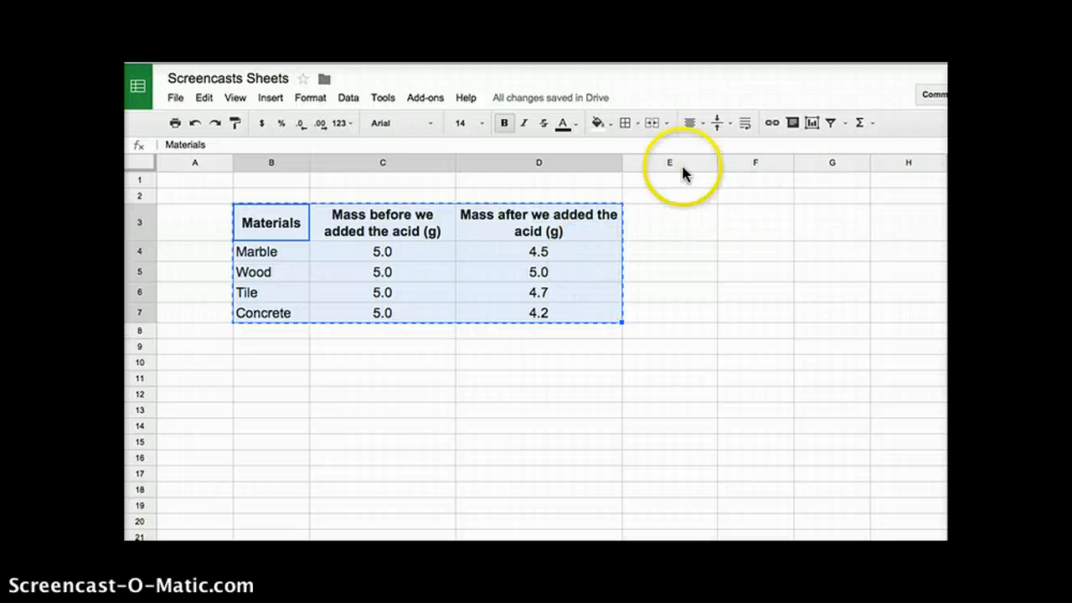
{"action": "left_click", "coordinate": [635, 124]}
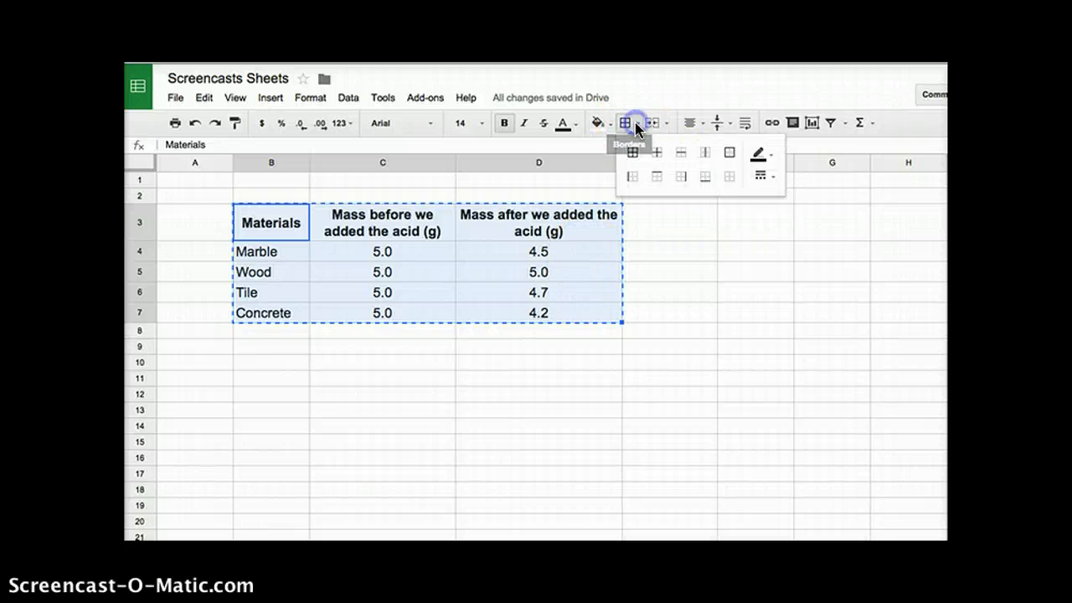
{"action": "left_click", "coordinate": [636, 151]}
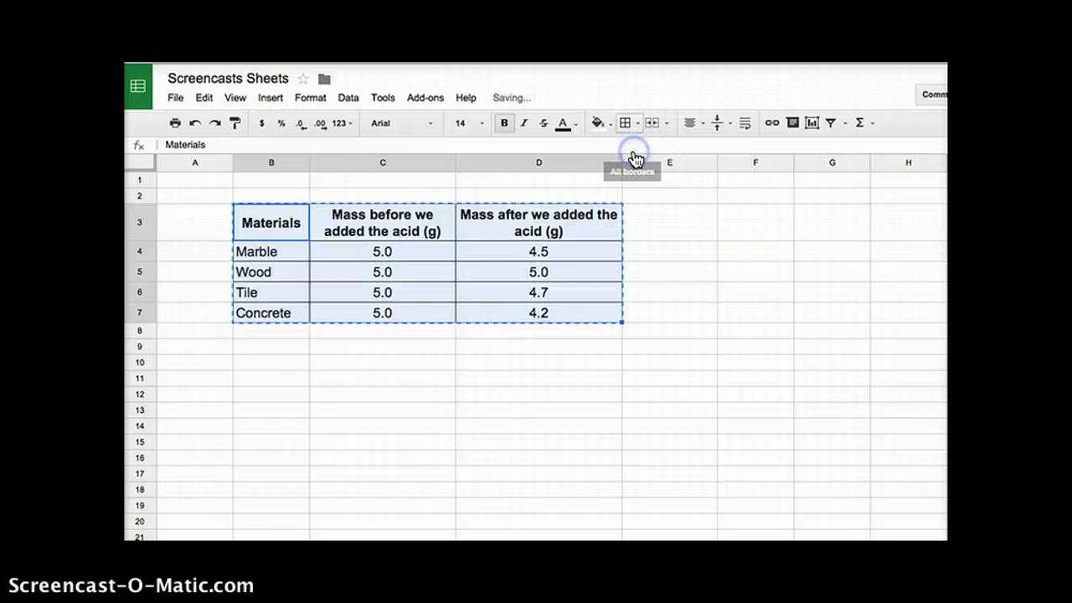
{"action": "left_click", "coordinate": [670, 253]}
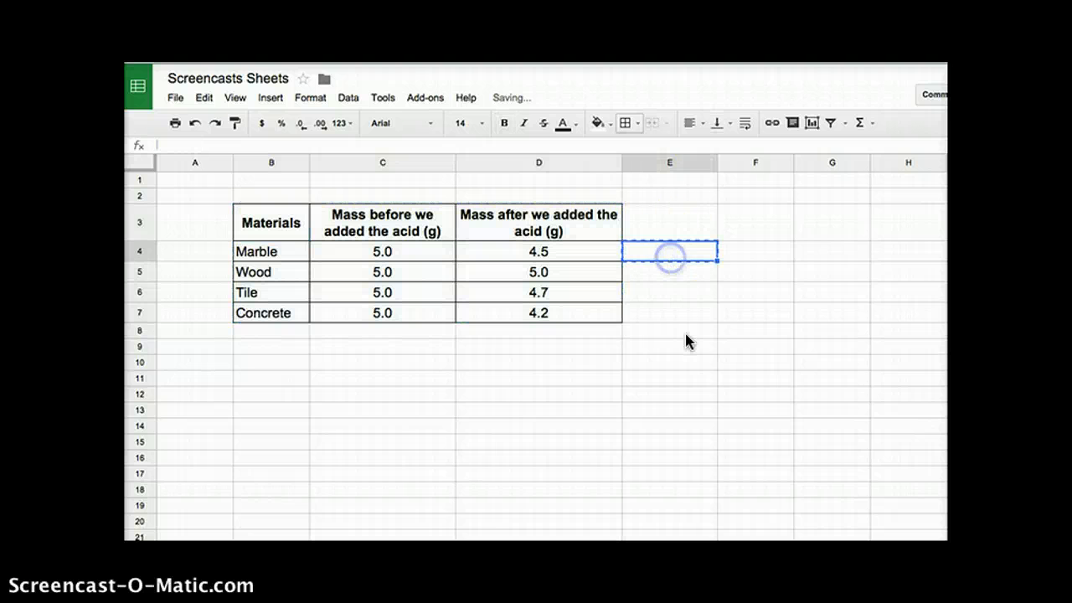
{"action": "left_click", "coordinate": [630, 395]}
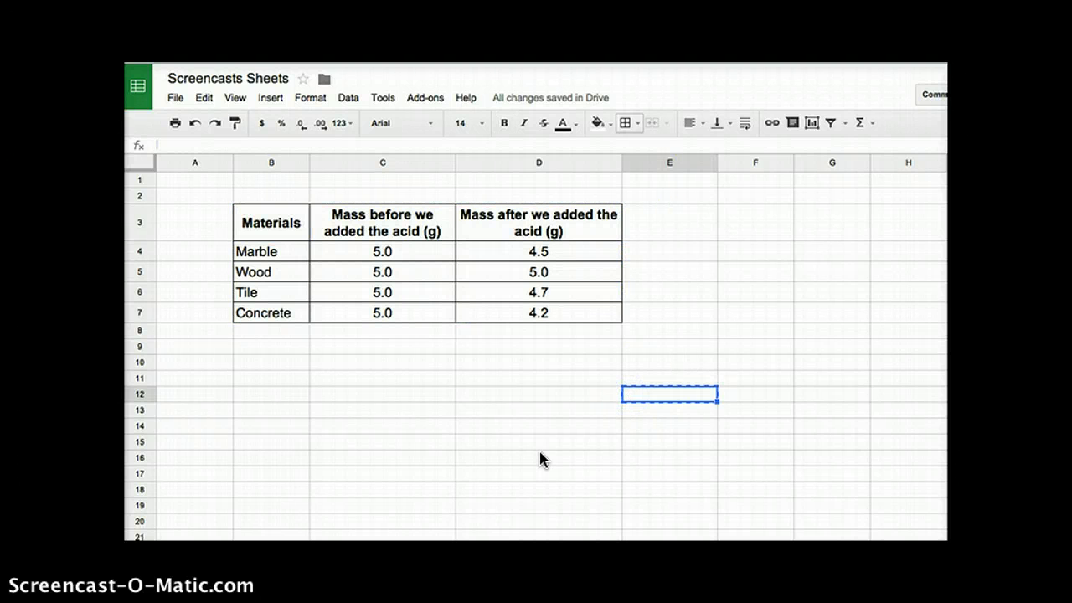